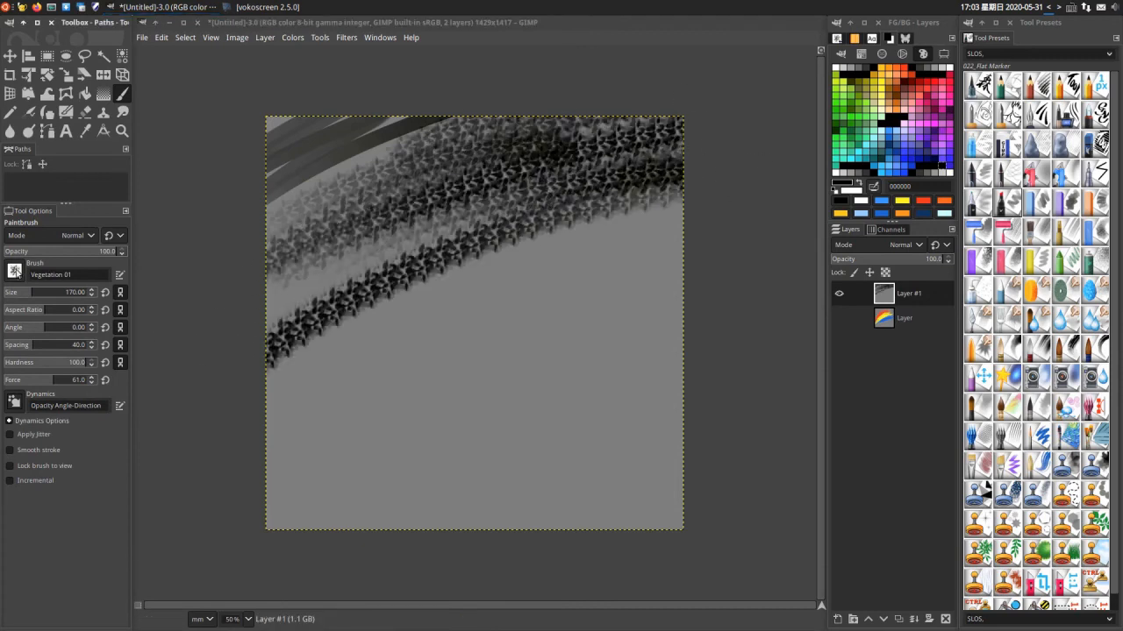
- Paint foliage arcs across the middle of the canvas with the Vegetation 02 brush, and dotted arcs below them with the 075_Size Dots preset
click(14, 271)
scroll(42, 412, down, 3)
click(42, 420)
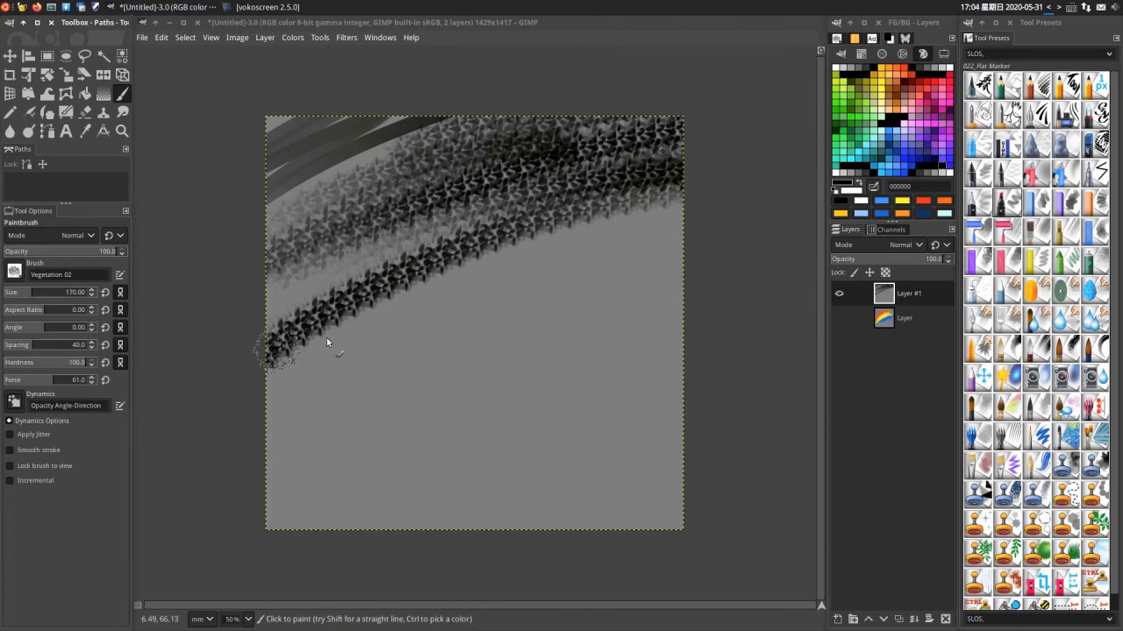
mouse_move(326, 338)
mouse_down()
mouse_move(448, 315)
mouse_move(527, 270)
mouse_move(544, 283)
mouse_move(368, 380)
mouse_move(216, 447)
mouse_move(693, 310)
mouse_move(676, 283)
mouse_move(596, 328)
mouse_move(675, 349)
mouse_up()
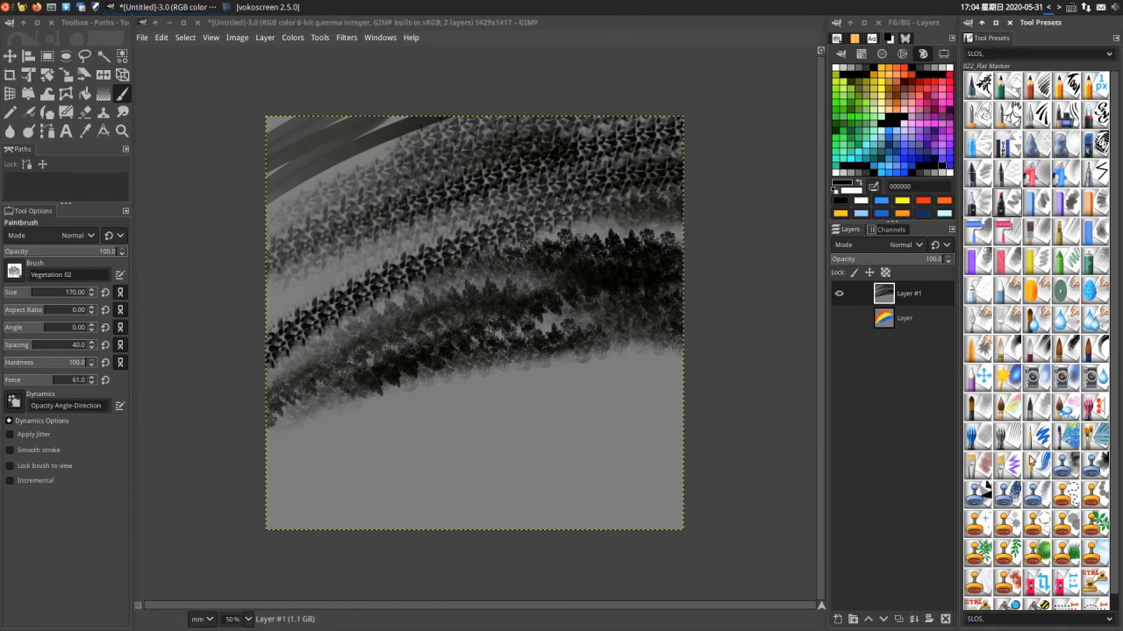
click(1093, 496)
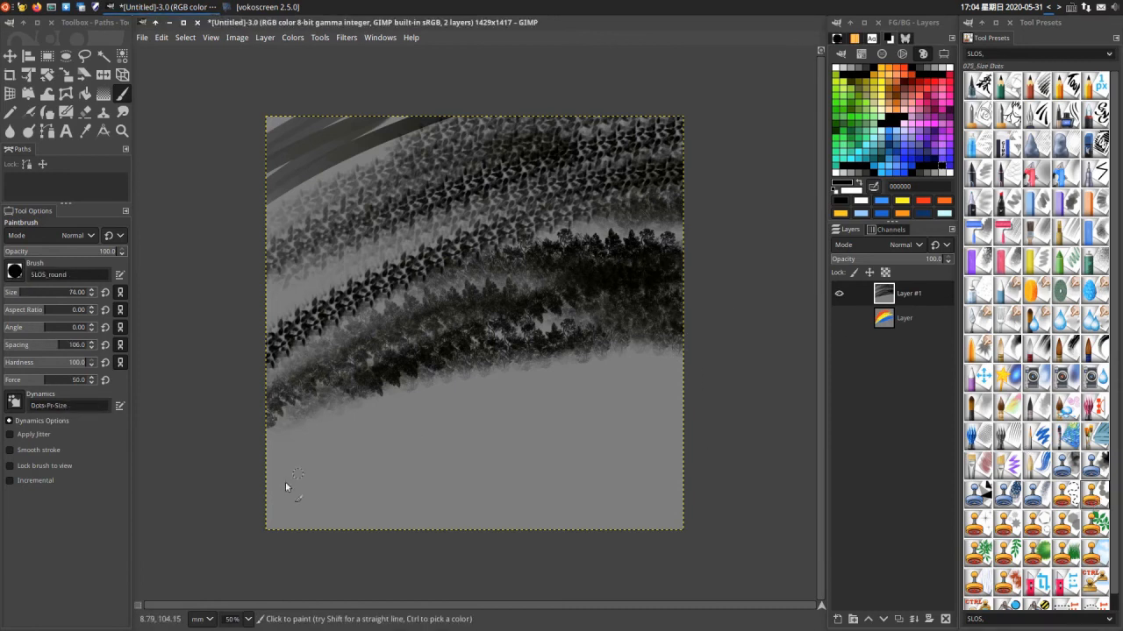
mouse_move(272, 488)
mouse_down()
mouse_move(436, 416)
mouse_move(776, 362)
mouse_move(397, 461)
mouse_move(279, 524)
mouse_up()
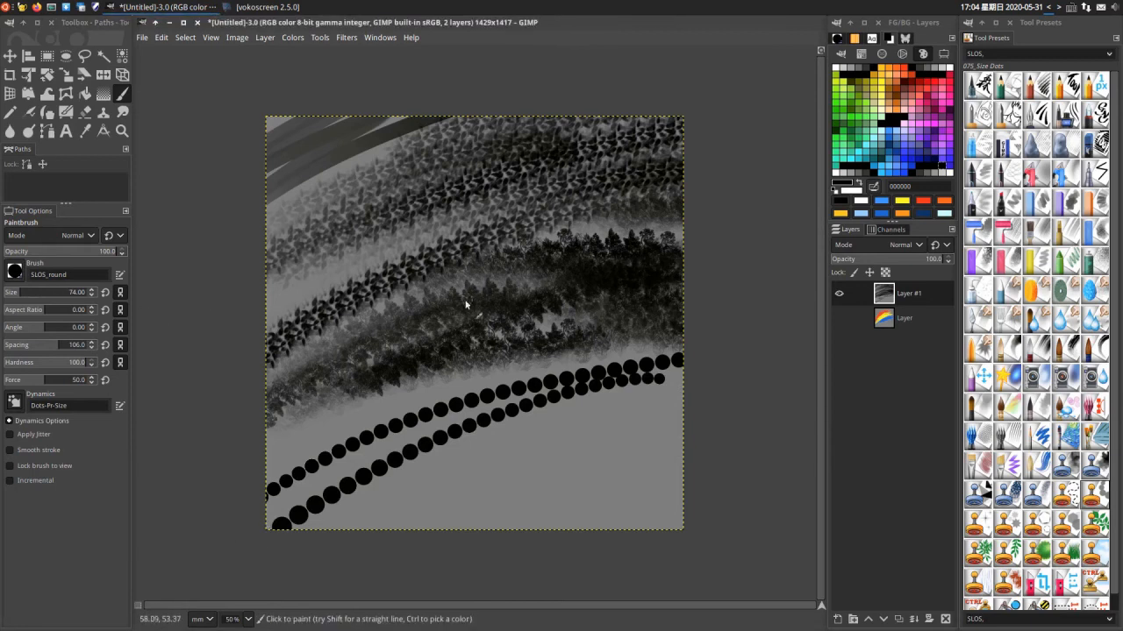
- Switch to the Wilber brush and paint Wilber heads all over the canvas
click(14, 272)
scroll(109, 418, down, 2)
scroll(108, 418, down, 1)
click(82, 417)
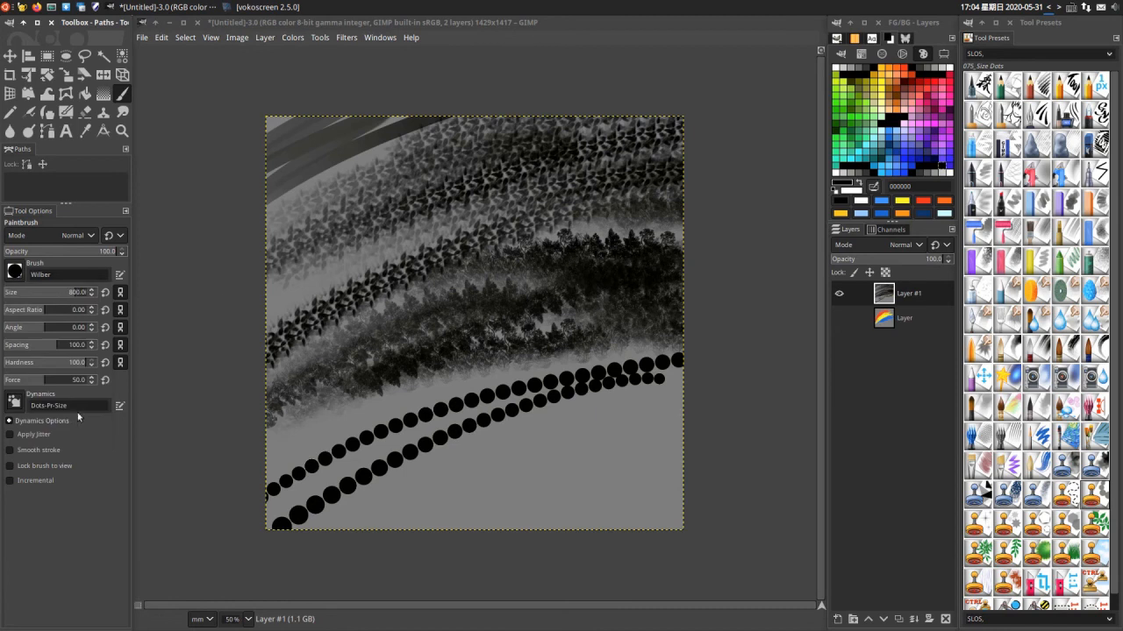
mouse_move(263, 273)
mouse_down()
mouse_move(527, 202)
mouse_move(393, 304)
mouse_move(714, 325)
mouse_move(318, 550)
mouse_move(745, 430)
mouse_move(646, 534)
mouse_move(693, 491)
mouse_up()
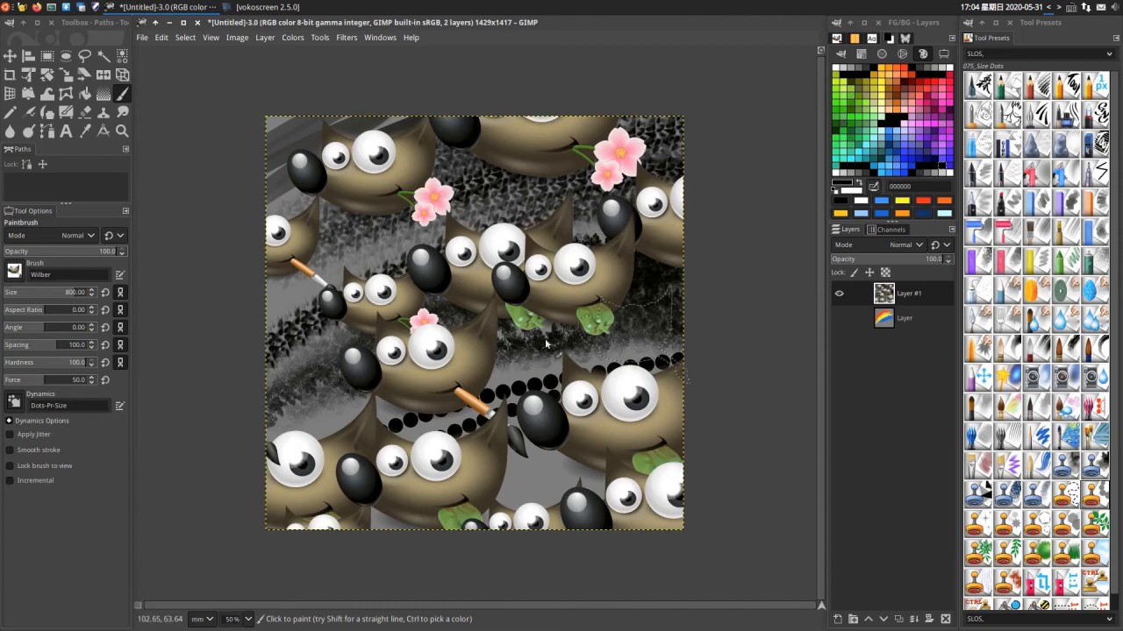
drag(546, 345, 254, 452)
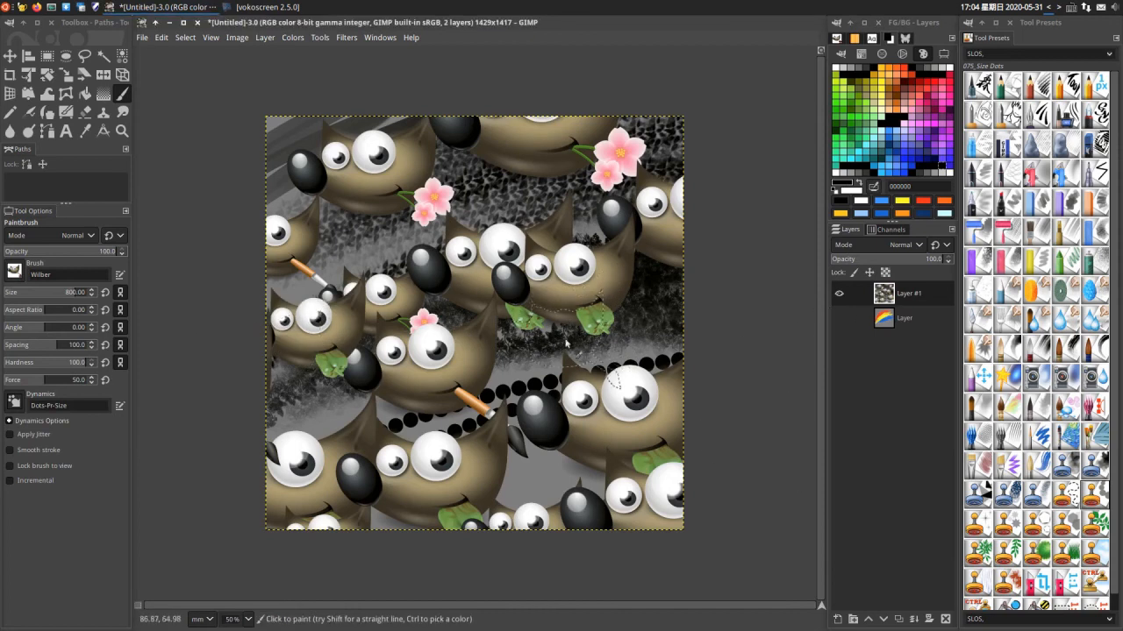
- Undo all the strokes on the canvas, and paint fine multi-line arcs across its upper-left corner with the 062_Many Nibs preset
key(ctrl+z)
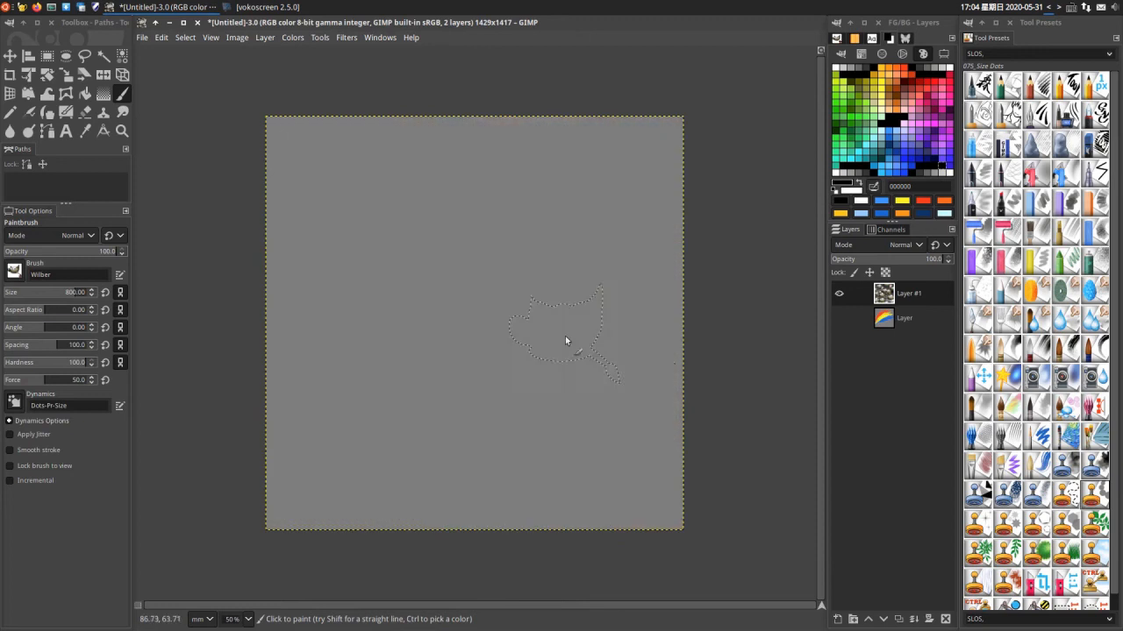
click(1007, 437)
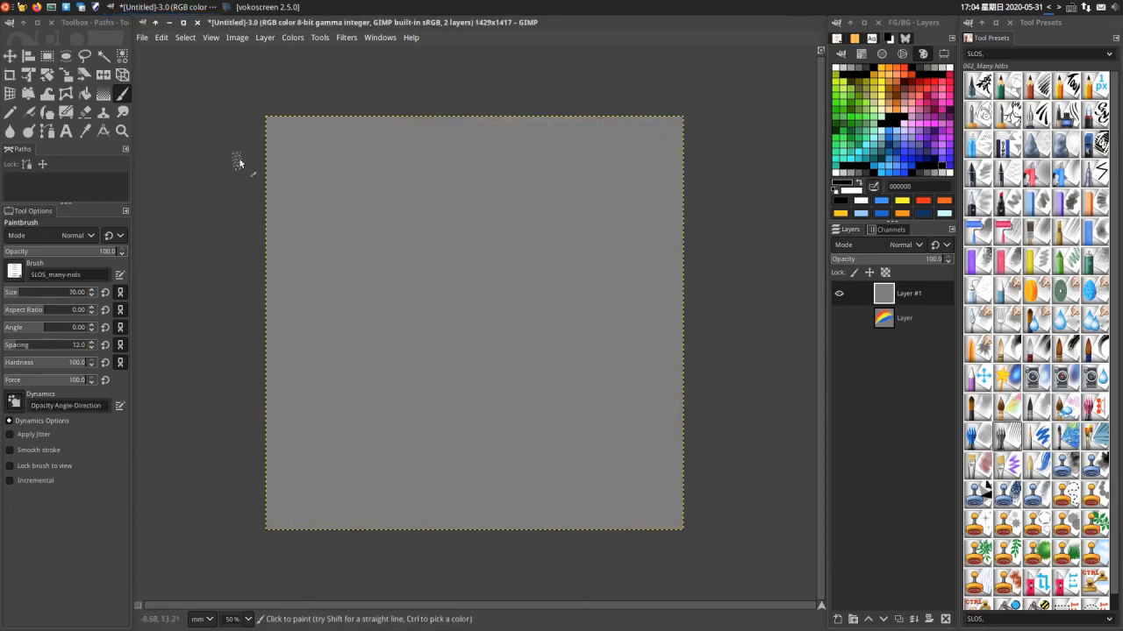
mouse_move(214, 181)
mouse_down()
mouse_move(423, 93)
mouse_move(263, 200)
mouse_move(697, 98)
mouse_move(744, 107)
mouse_up()
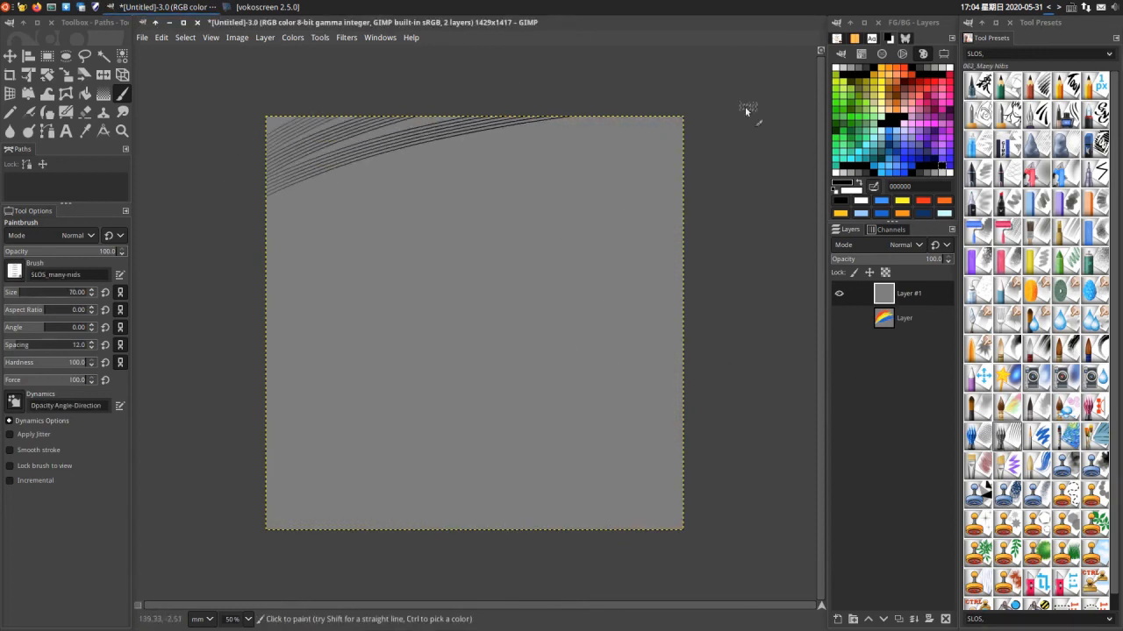
drag(275, 215, 798, 82)
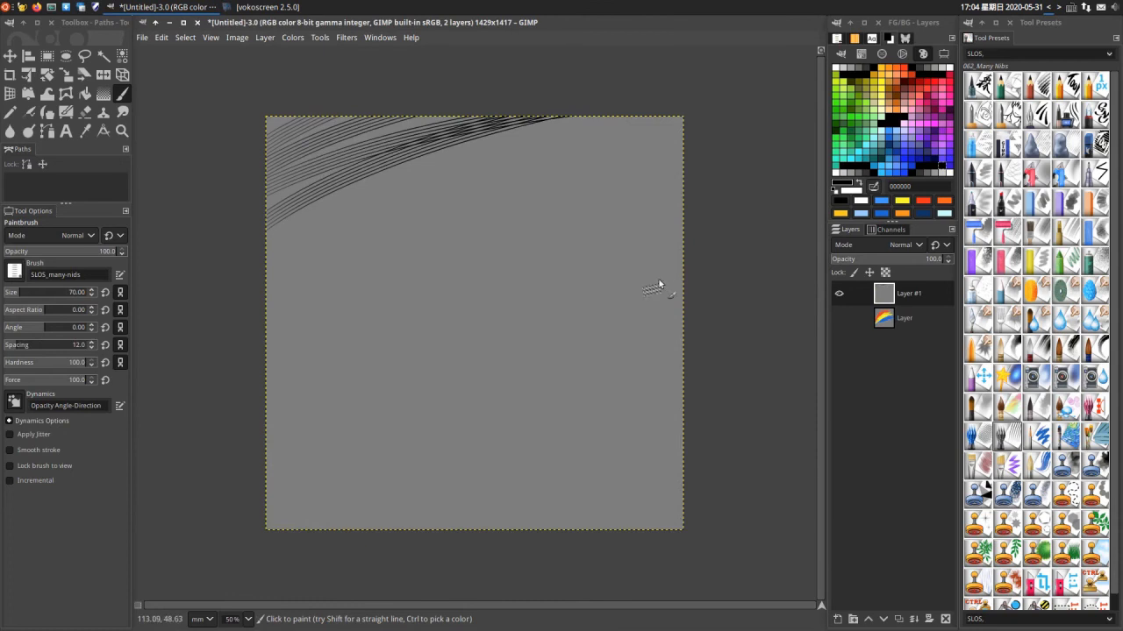
- Choose the X_SLOS_parallel-lines brush, reduce its size to about 146, and paint arcs across the upper half of the canvas
click(837, 38)
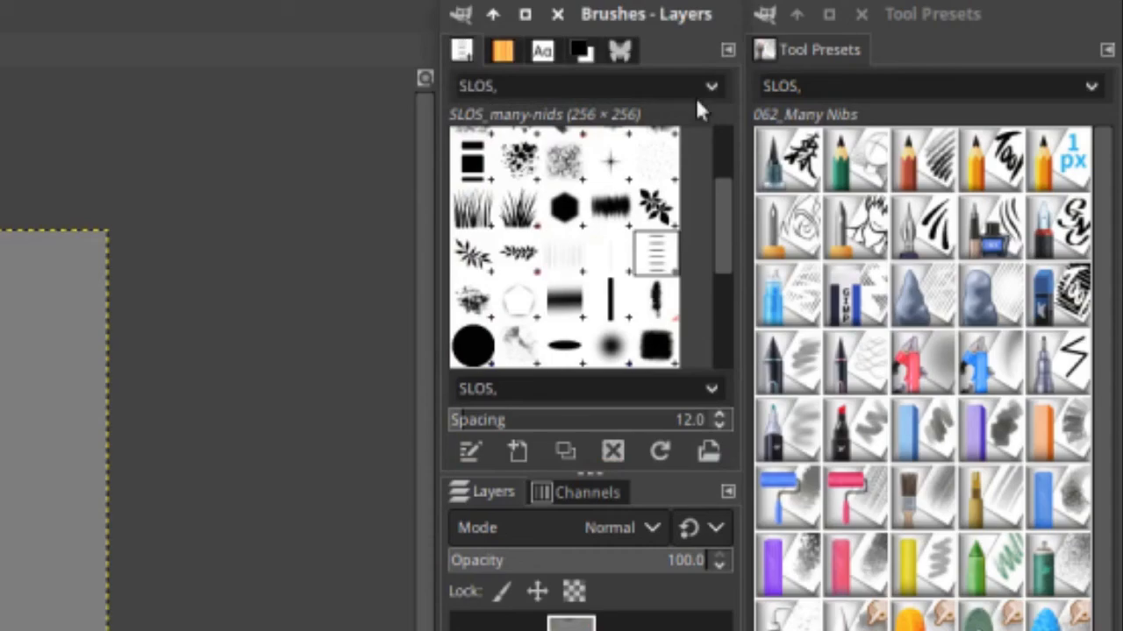
click(698, 96)
click(723, 216)
drag(718, 220, 717, 368)
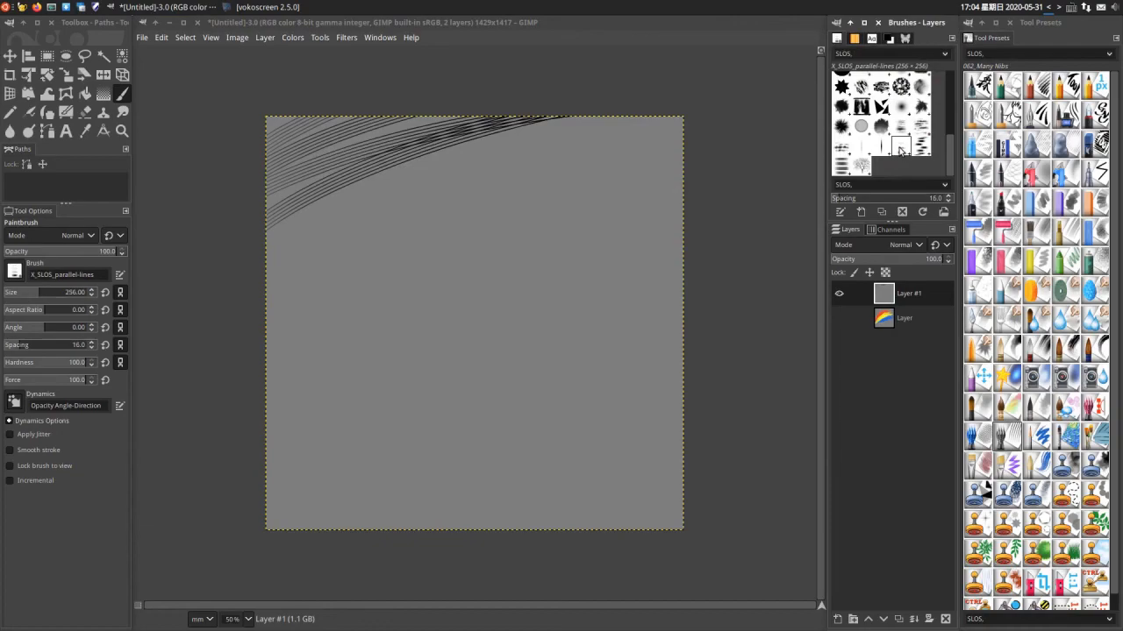
key(bracketleft)
key(bracketleft)
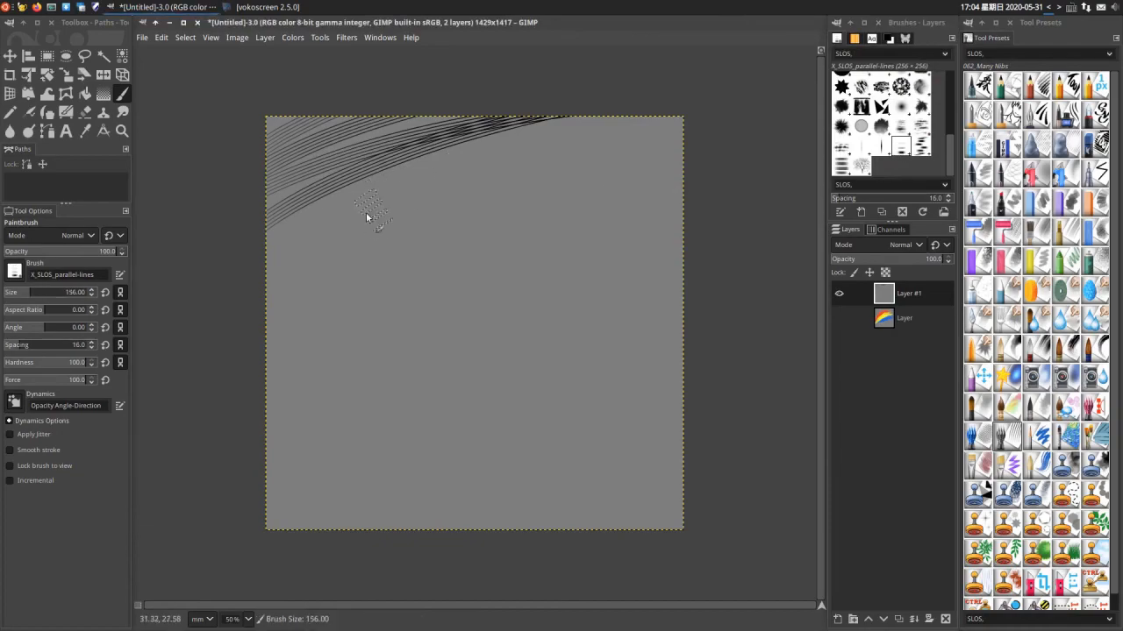
drag(228, 261, 662, 112)
mouse_move(230, 303)
mouse_down()
mouse_move(648, 151)
mouse_move(750, 178)
mouse_up()
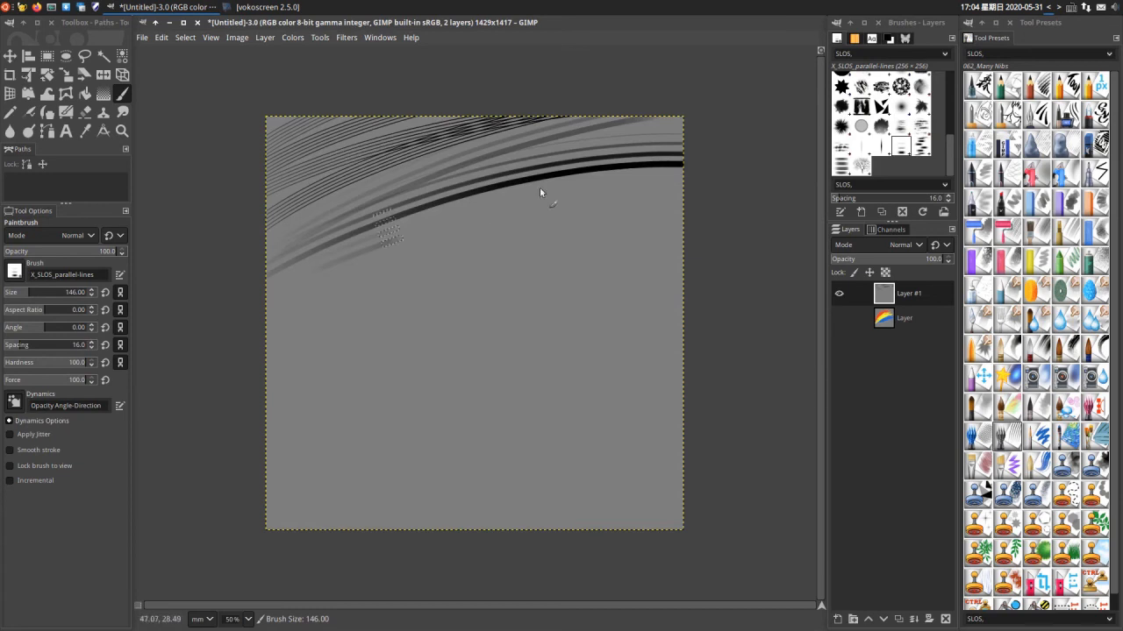
drag(539, 192, 702, 183)
mouse_move(281, 316)
mouse_down()
mouse_move(324, 285)
mouse_move(822, 275)
mouse_up()
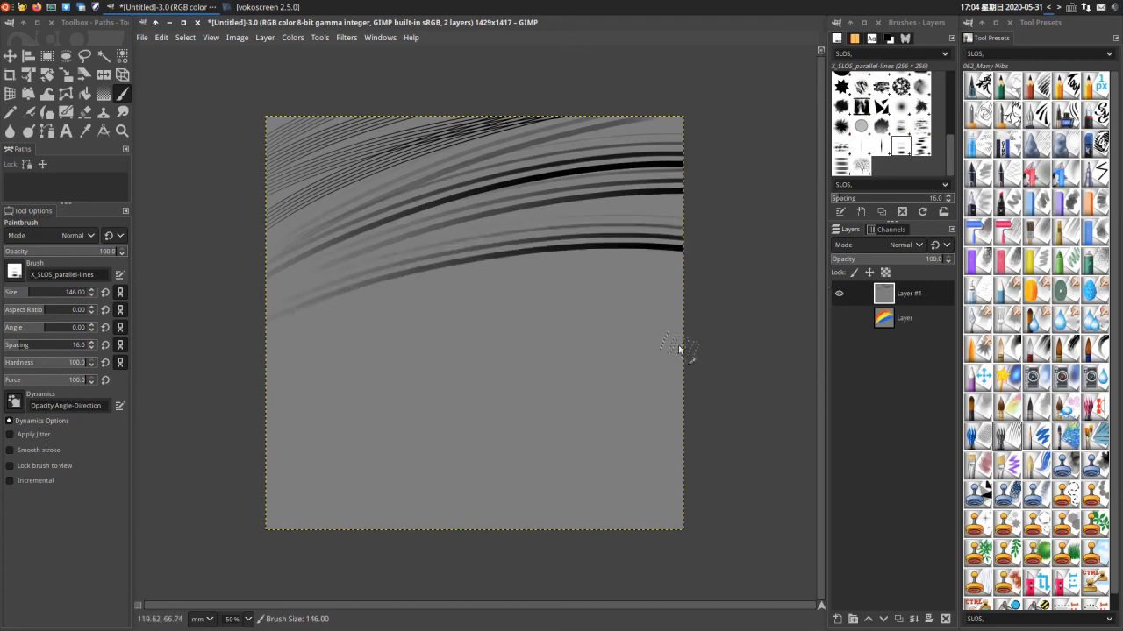
- Choose the X_SLOS_parallel-lines-a1 brush at size 126 and paint overlapping curved strokes across the middle of the canvas
click(919, 145)
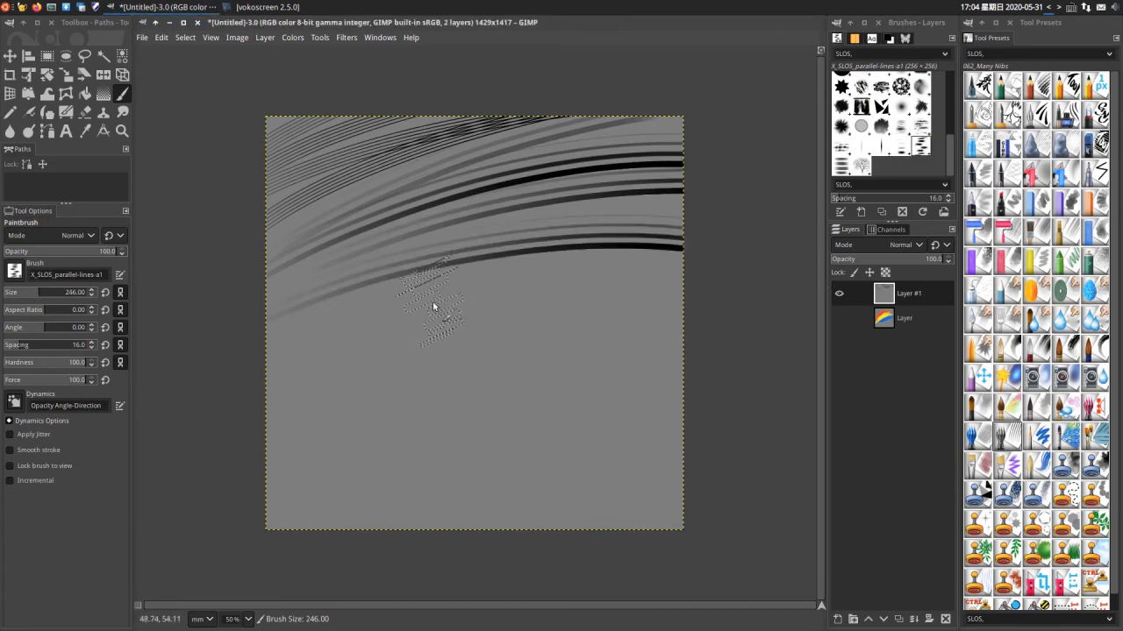
key(shift+bracketleft)
key(shift+bracketleft)
key(shift+bracketleft)
key(shift+bracketleft)
key(shift+bracketleft)
key(shift+bracketleft)
key(shift+bracketleft)
key(shift+bracketleft)
key(shift+bracketleft)
key(shift+bracketleft)
drag(235, 374, 421, 279)
drag(210, 417, 733, 263)
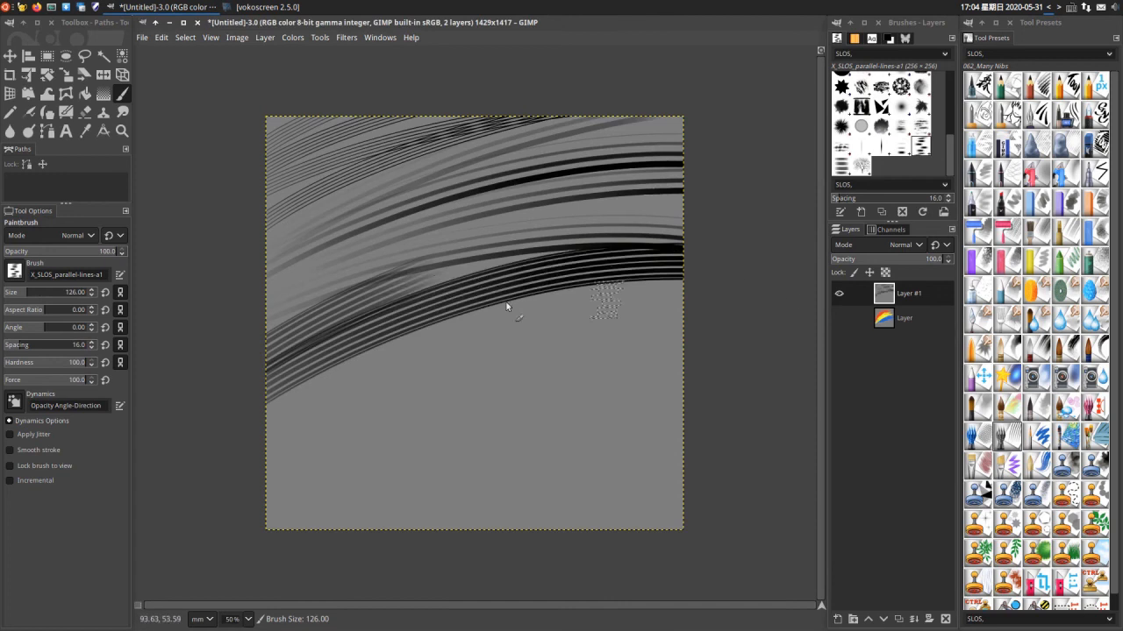
drag(390, 294, 733, 273)
drag(221, 419, 833, 328)
mouse_move(268, 455)
mouse_down()
mouse_move(372, 407)
mouse_move(629, 355)
mouse_up()
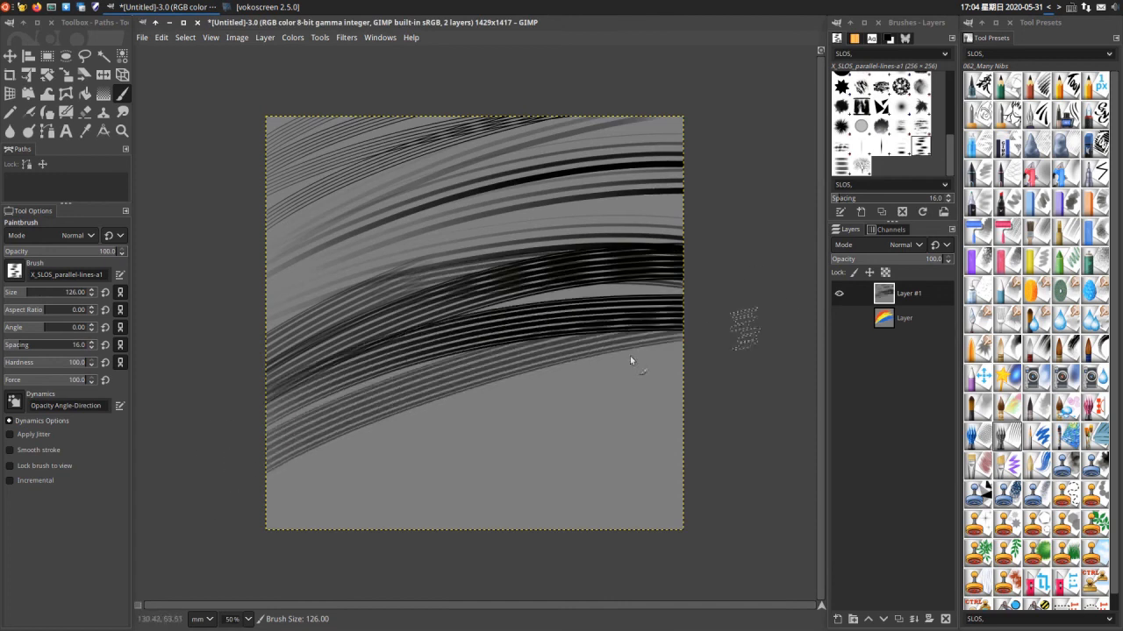
mouse_move(230, 544)
mouse_down()
mouse_move(783, 294)
mouse_move(866, 309)
mouse_up()
drag(459, 326, 707, 271)
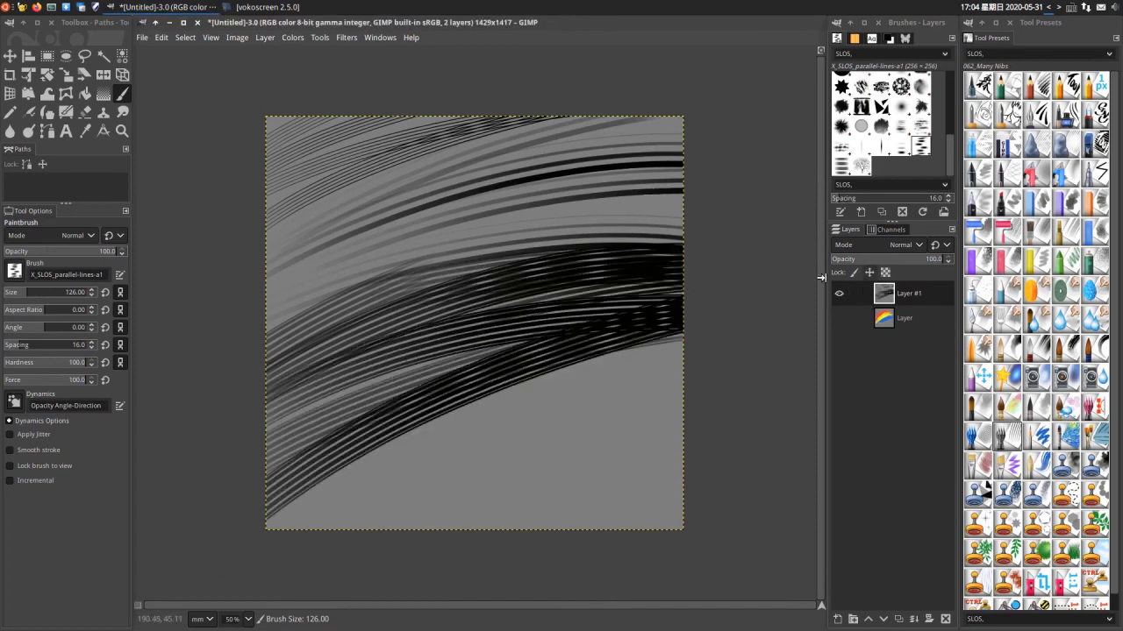
drag(325, 296, 702, 177)
mouse_move(337, 307)
mouse_down()
mouse_move(627, 226)
mouse_move(899, 232)
mouse_up()
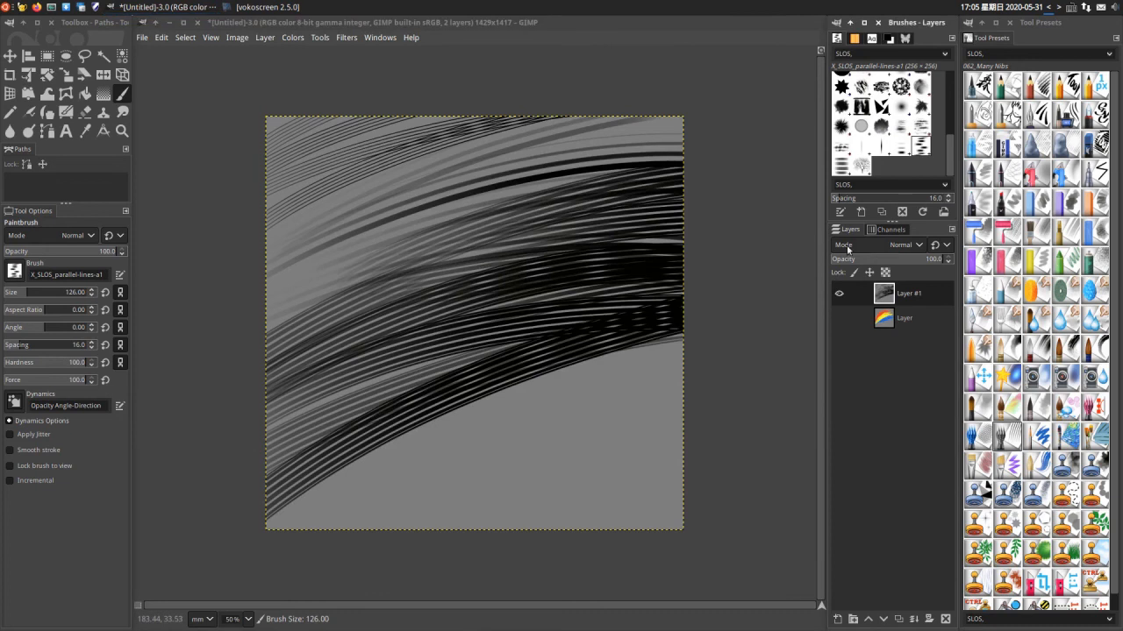
- Fill the lower part of the canvas with curved strokes of the X_SLOS_parallel-lines-a2 brush, reducing its size from 256 to 196 partway
click(840, 165)
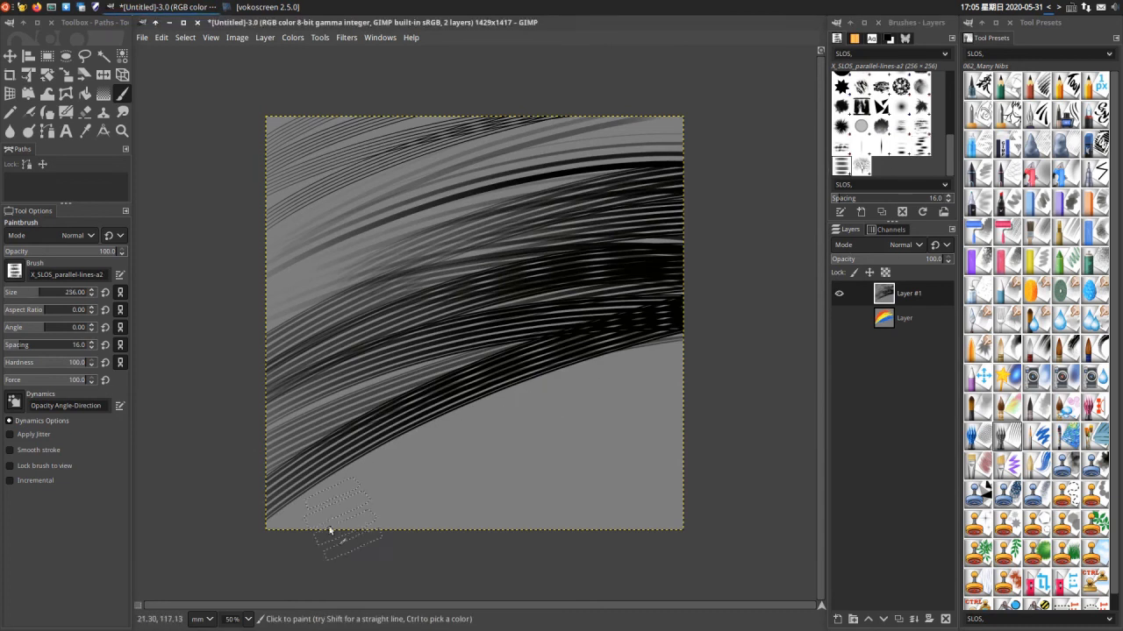
drag(329, 530, 811, 330)
drag(635, 398, 369, 561)
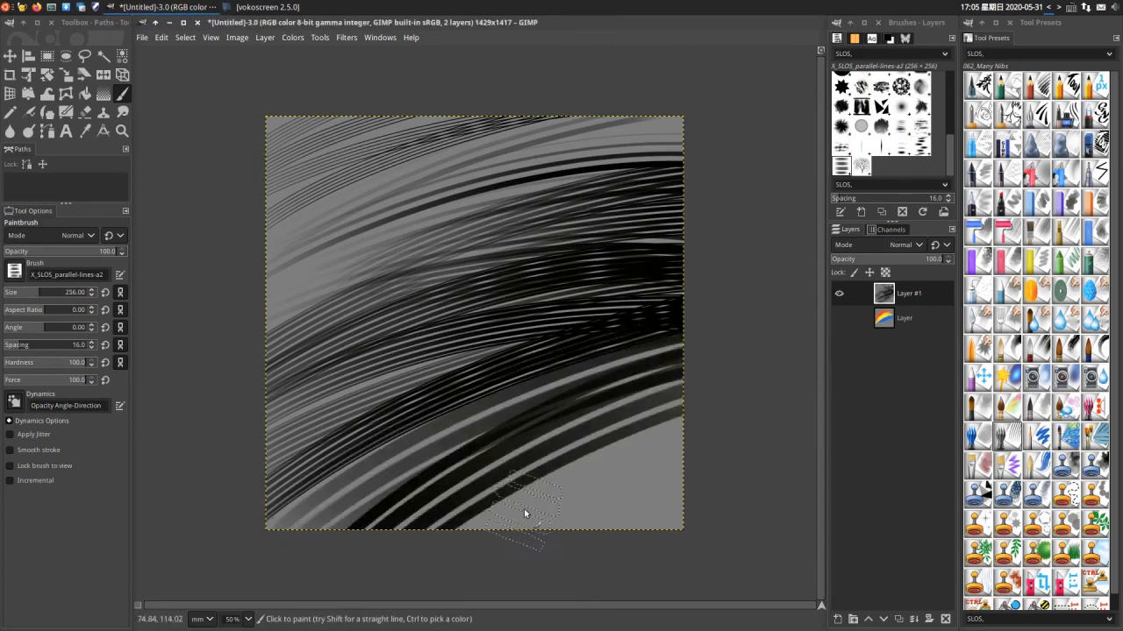
key(shift+bracketleft)
key(shift+bracketleft)
key(shift+bracketleft)
key(shift+bracketleft)
drag(464, 540, 744, 444)
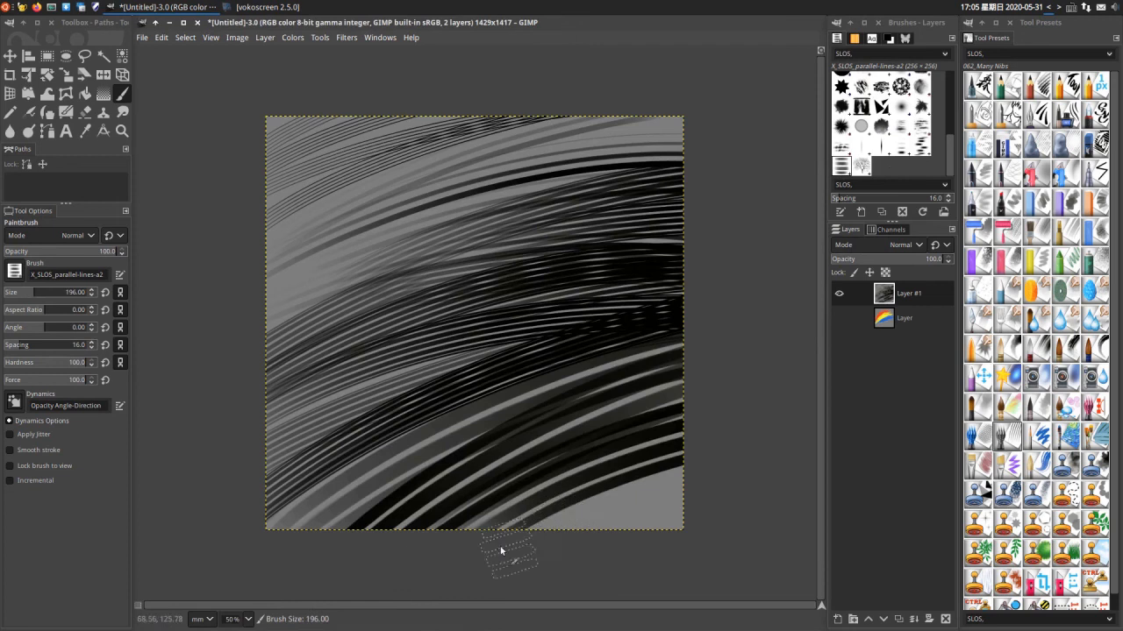
drag(501, 551, 786, 489)
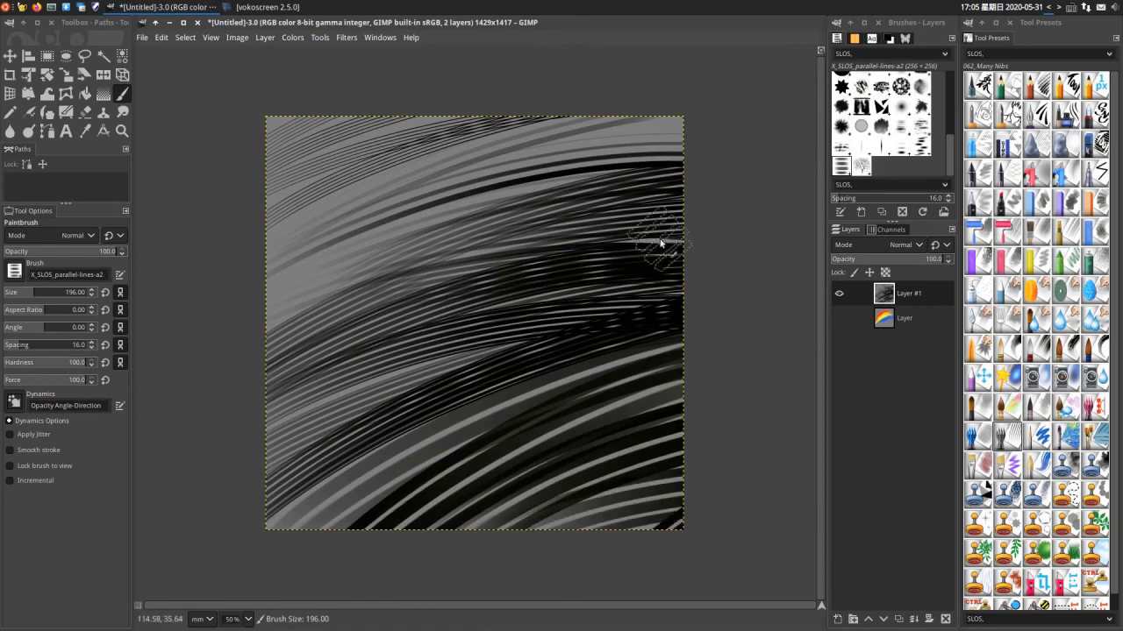
drag(604, 327, 226, 581)
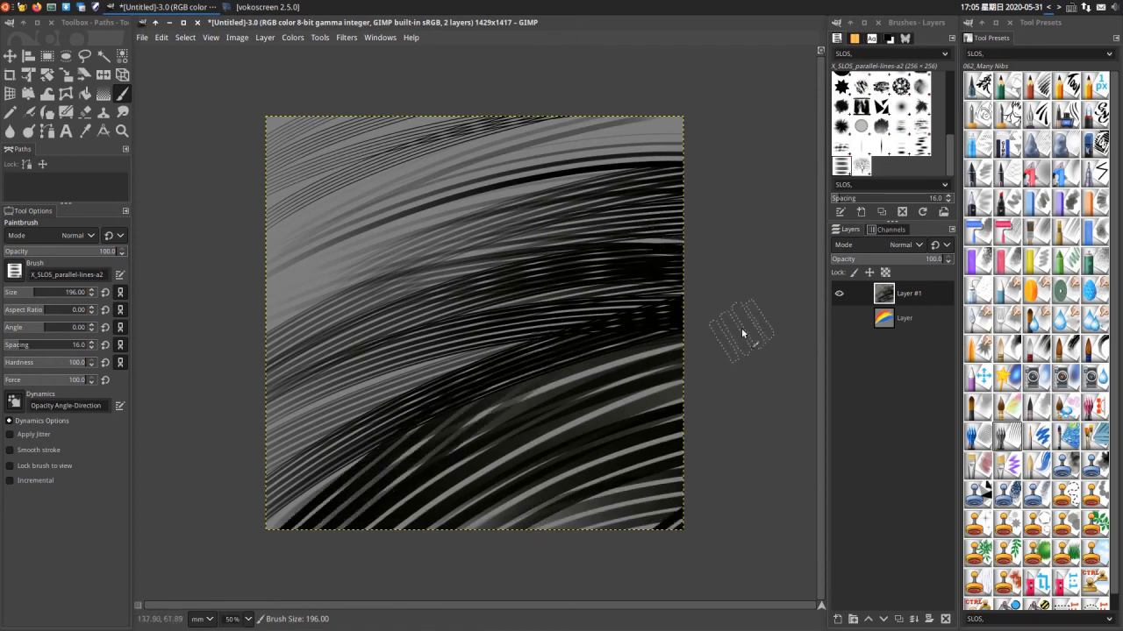
- Paint winding black strokes over the line pattern with the X_SLOS_tree-01 brush at size 256
click(861, 167)
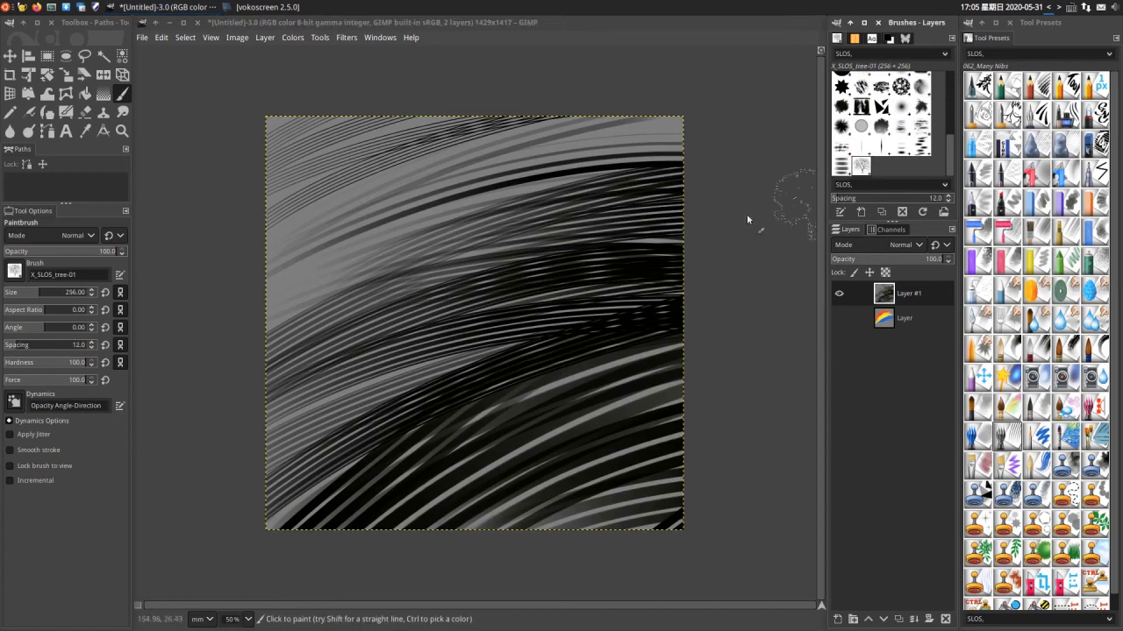
mouse_move(443, 149)
mouse_down()
mouse_move(397, 154)
mouse_move(456, 438)
mouse_move(544, 421)
mouse_up()
drag(419, 293, 759, 179)
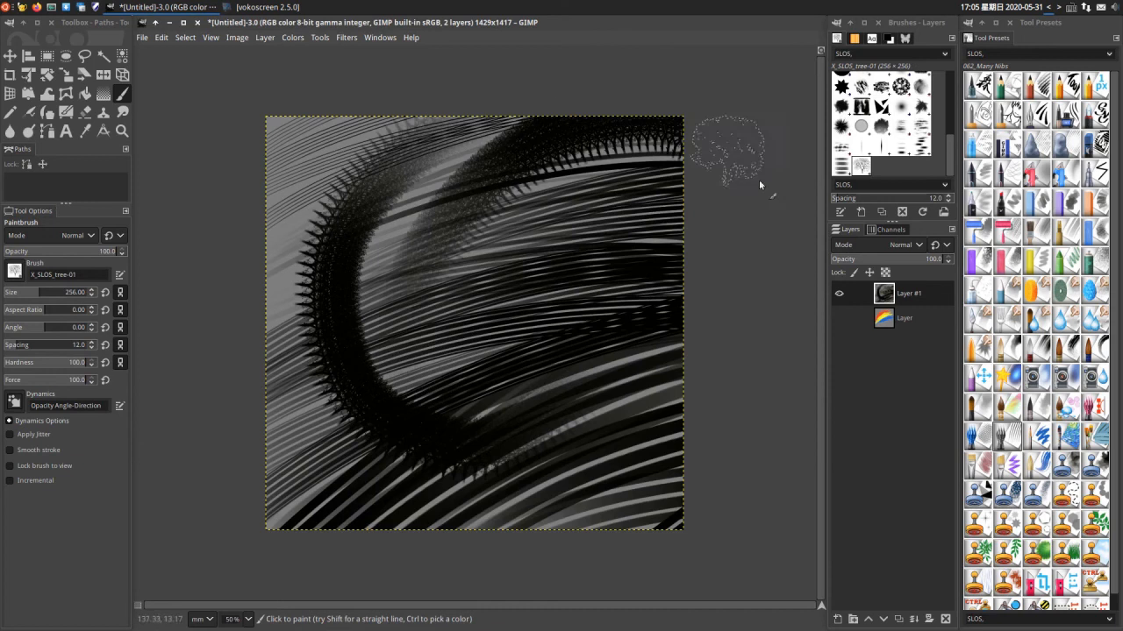
mouse_move(597, 220)
mouse_down()
mouse_move(547, 517)
mouse_move(719, 448)
mouse_up()
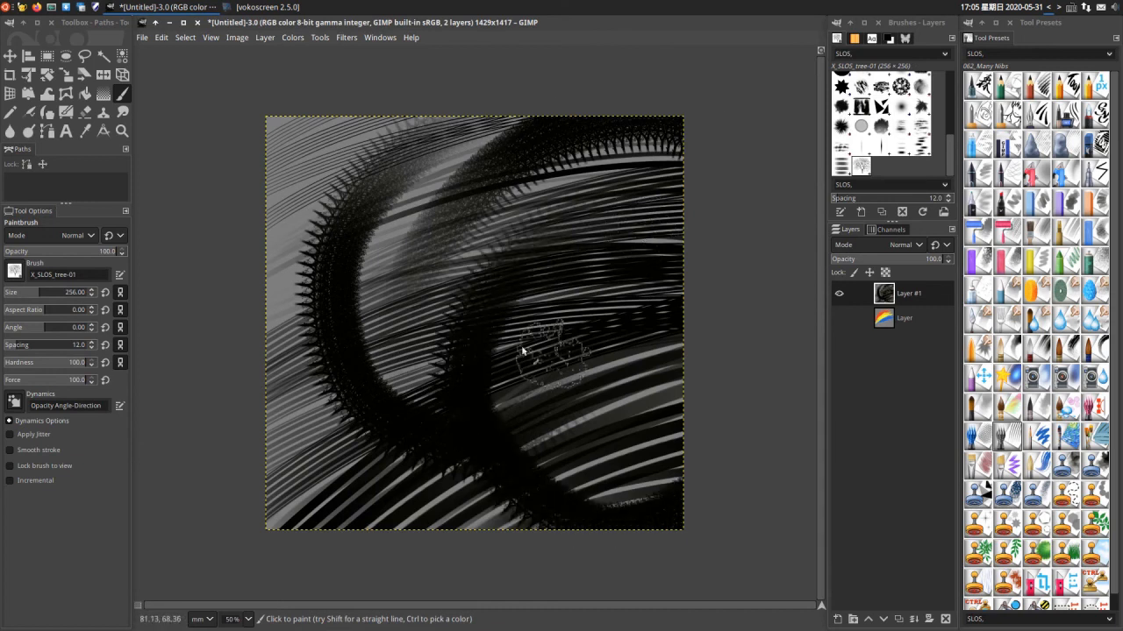
mouse_move(248, 331)
mouse_down()
mouse_move(476, 524)
mouse_move(522, 465)
mouse_up()
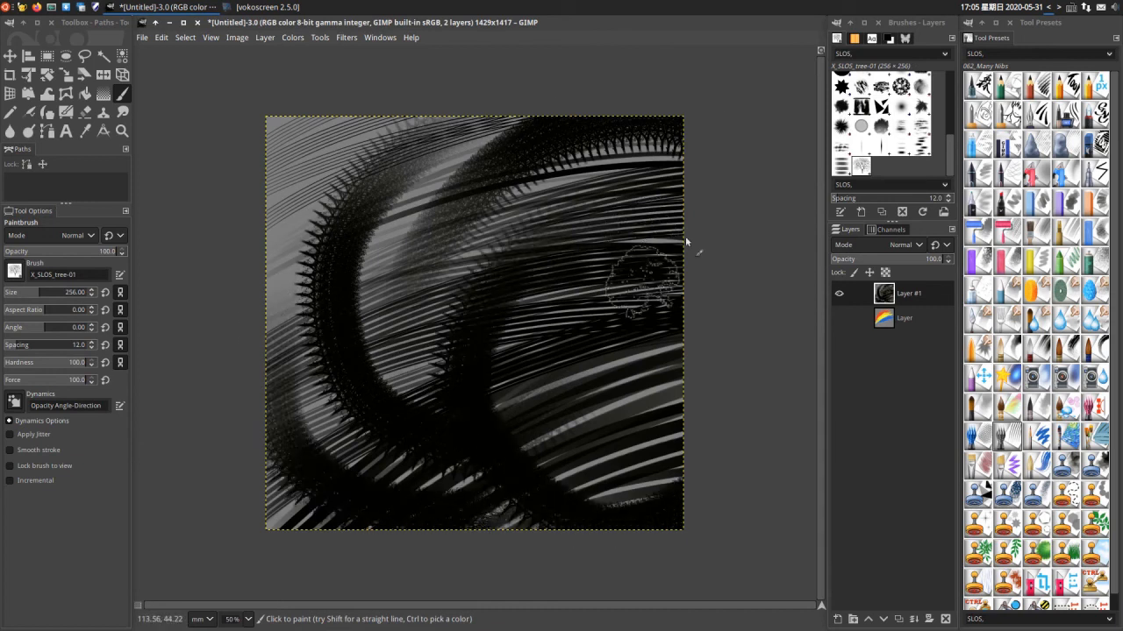
- Set the foreground colour to the orange-red ff3300 and paint winding strokes over the canvas with the tree brush
click(889, 39)
click(909, 69)
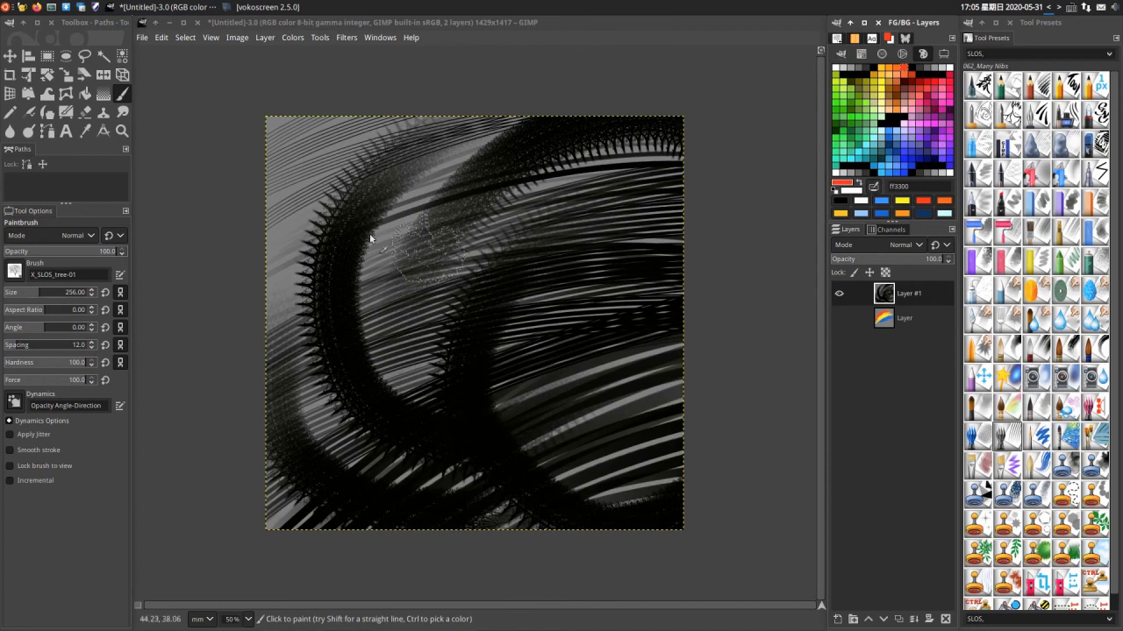
mouse_move(377, 130)
mouse_down()
mouse_move(315, 210)
mouse_move(656, 454)
mouse_up()
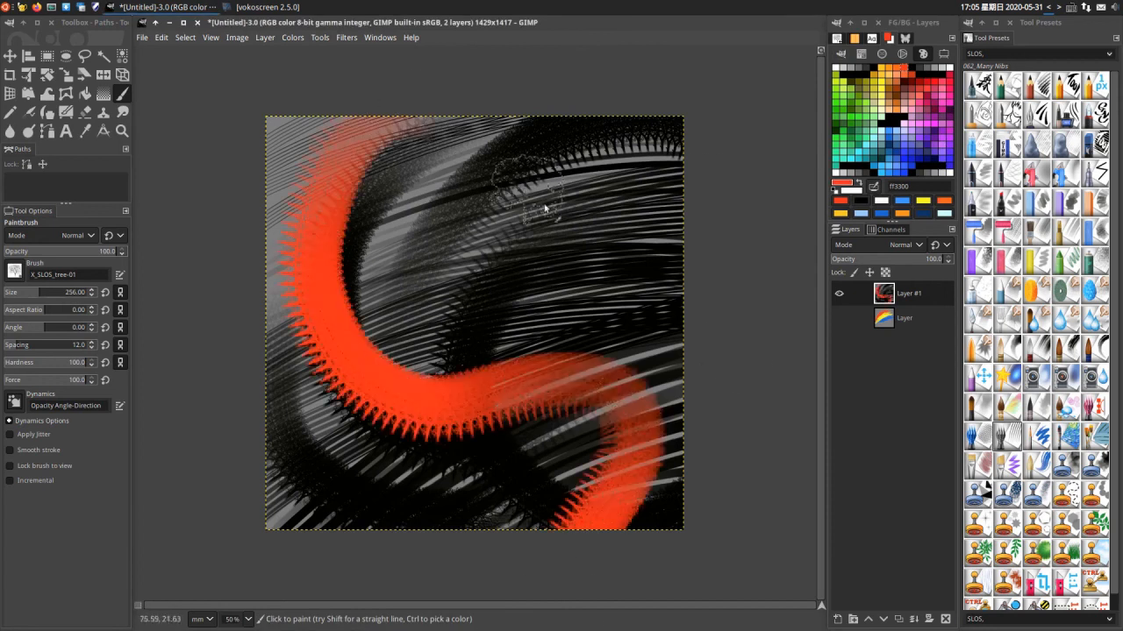
mouse_move(719, 289)
mouse_down()
mouse_move(465, 145)
mouse_move(498, 102)
mouse_move(481, 215)
mouse_move(761, 239)
mouse_up()
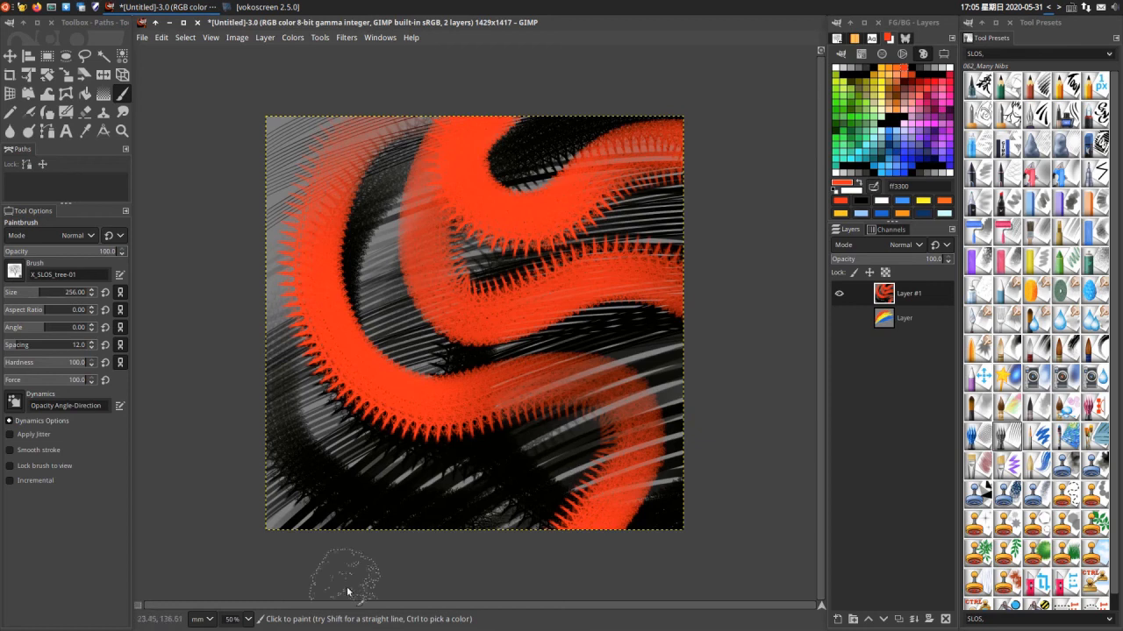
drag(231, 459, 526, 539)
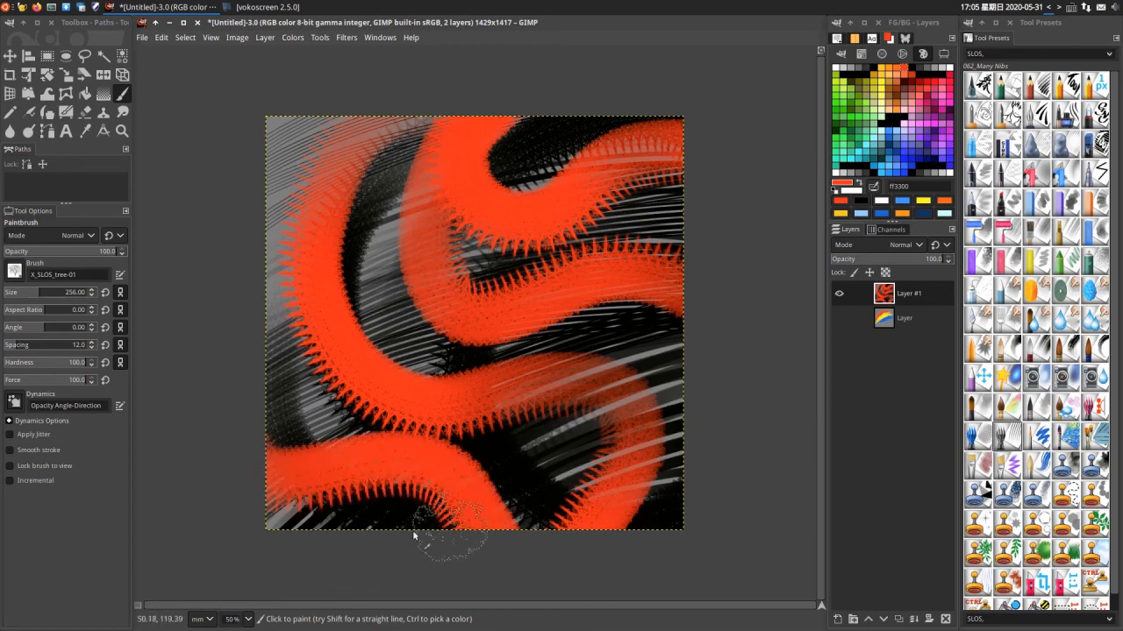
mouse_move(414, 535)
mouse_down()
mouse_move(349, 494)
mouse_move(200, 338)
mouse_up()
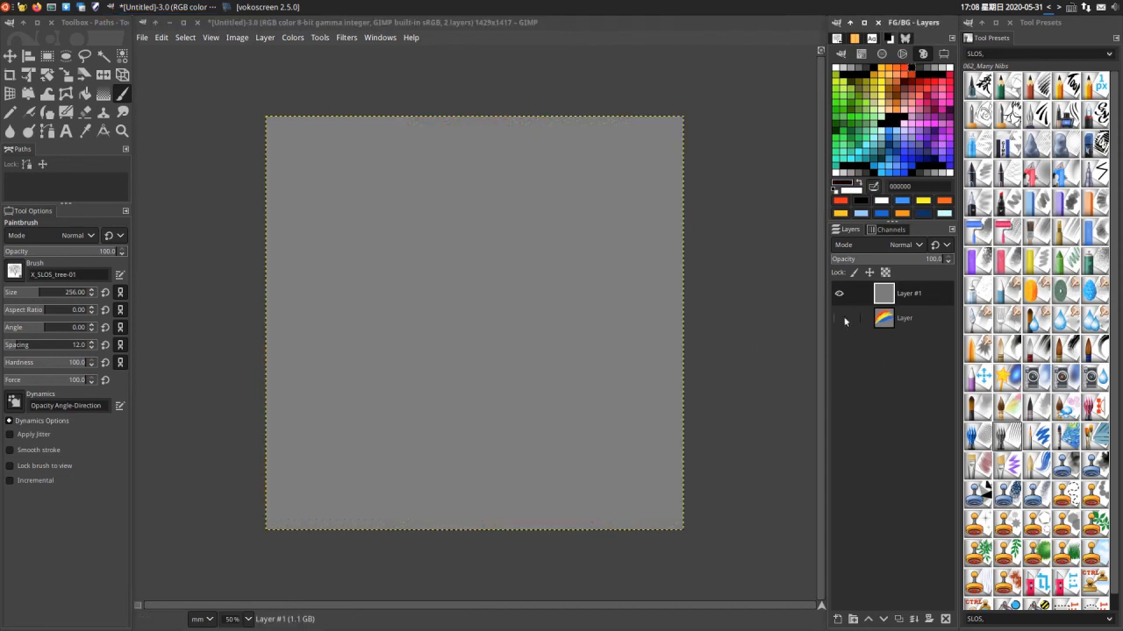
- Show the lower layer with the rainbow strokes and select the 038_Texture Blender tool preset with Sample merged enabled
click(839, 319)
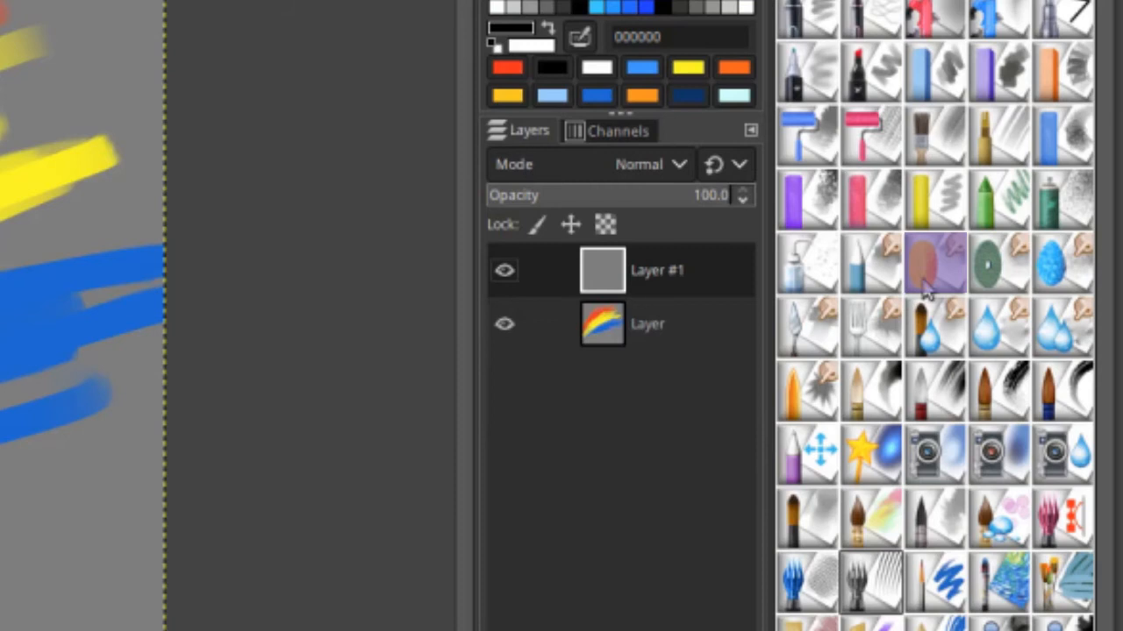
click(936, 271)
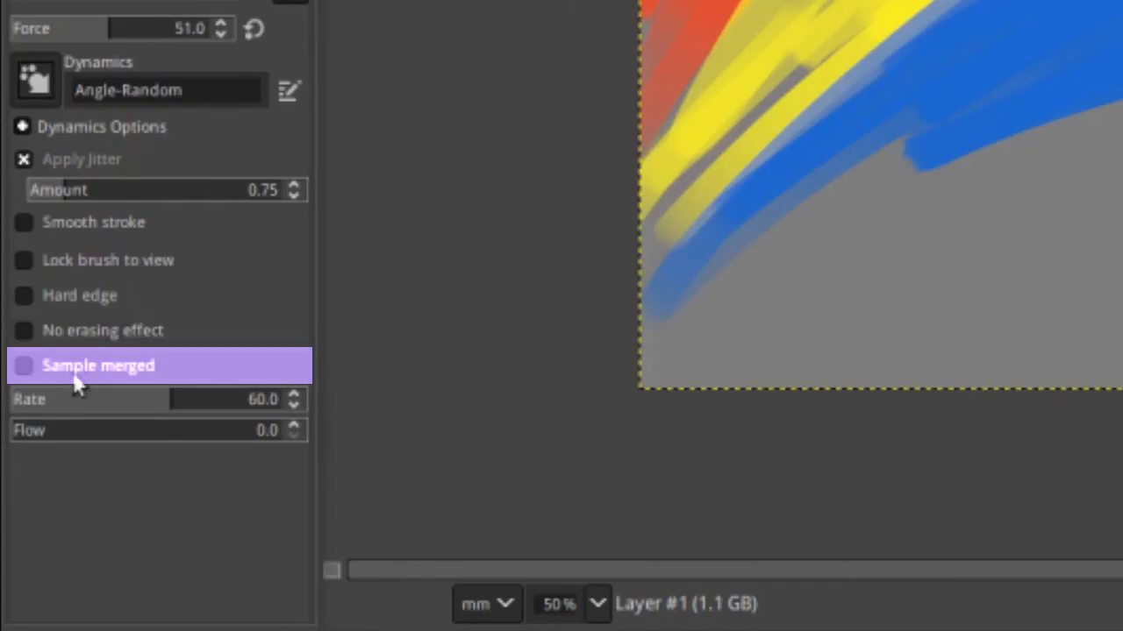
click(75, 375)
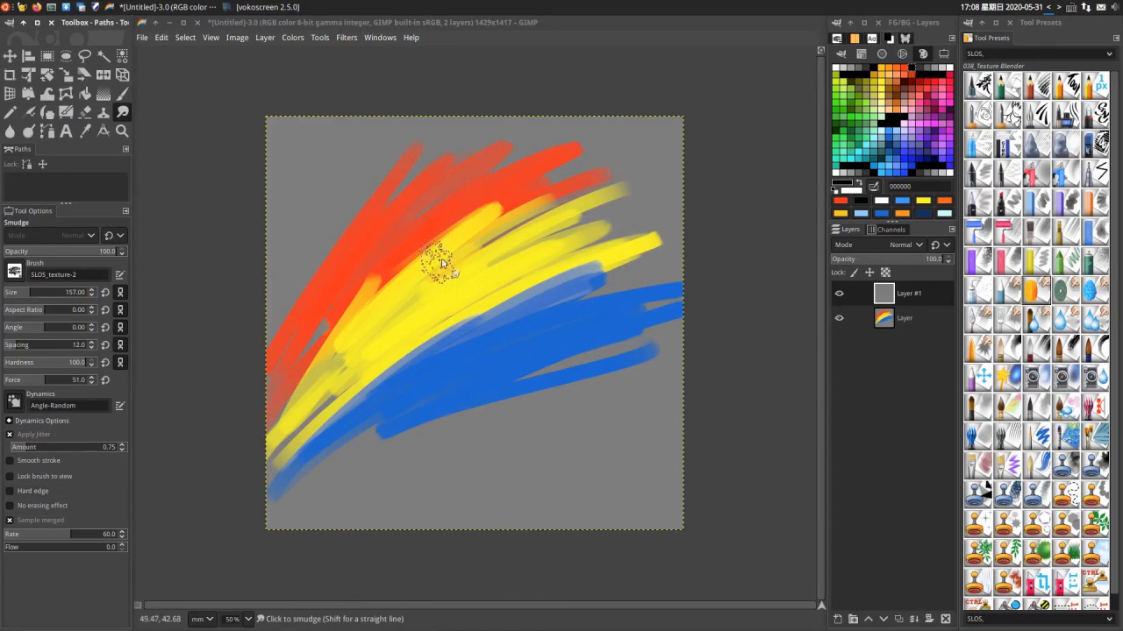
- Smudge the red-yellow and yellow-blue borders with the SLOS_texture-2 brush on Layer #1 and clear that layer again
mouse_move(430, 258)
mouse_down()
mouse_move(491, 219)
mouse_move(429, 237)
mouse_move(386, 309)
mouse_move(412, 267)
mouse_up()
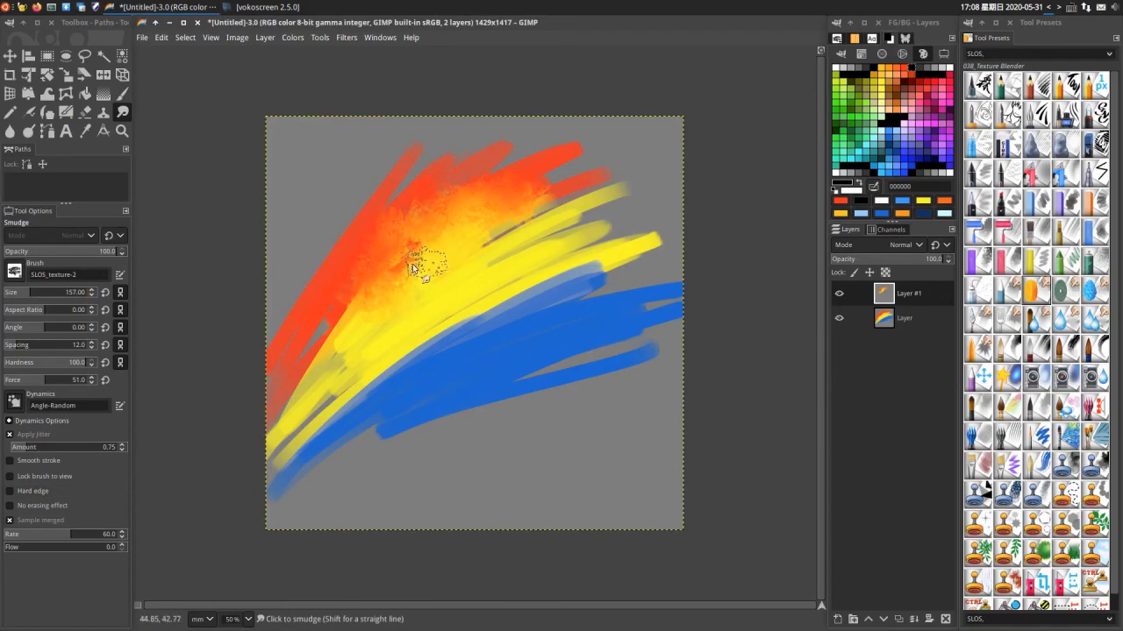
mouse_move(411, 397)
mouse_down()
mouse_move(555, 307)
mouse_move(465, 385)
mouse_move(342, 433)
mouse_move(528, 287)
mouse_move(551, 198)
mouse_move(583, 272)
mouse_up()
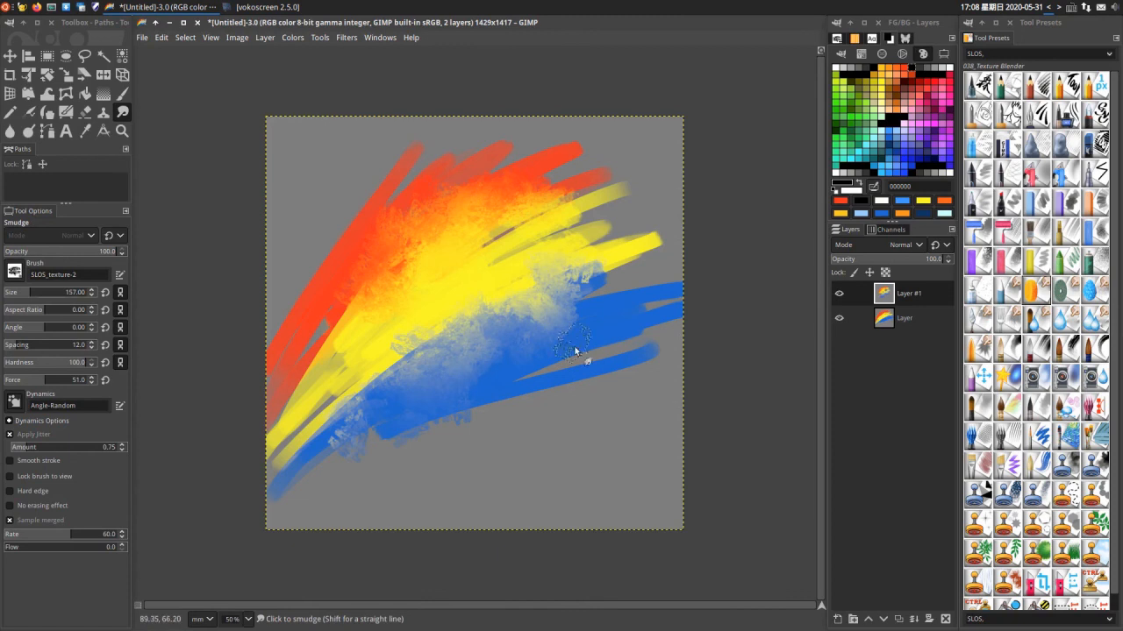
mouse_move(569, 368)
mouse_down()
mouse_move(501, 294)
mouse_move(530, 336)
mouse_move(583, 344)
mouse_up()
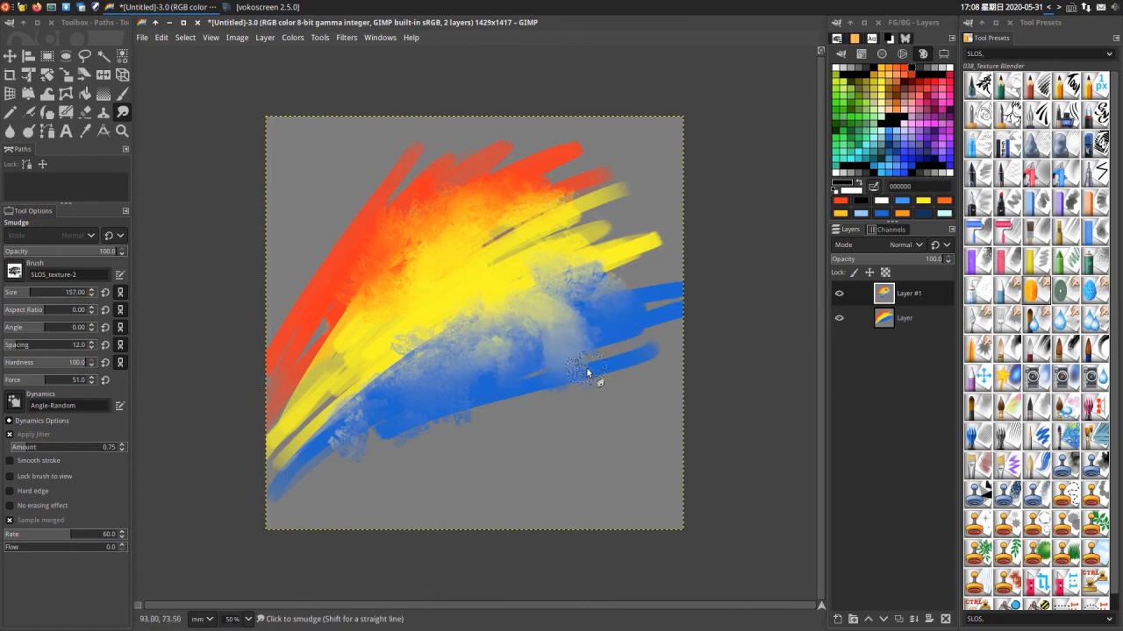
key(Delete)
- Choose the X_SLOS_tree-01 brush and smudge along the borders between the red, yellow and blue bands
click(835, 39)
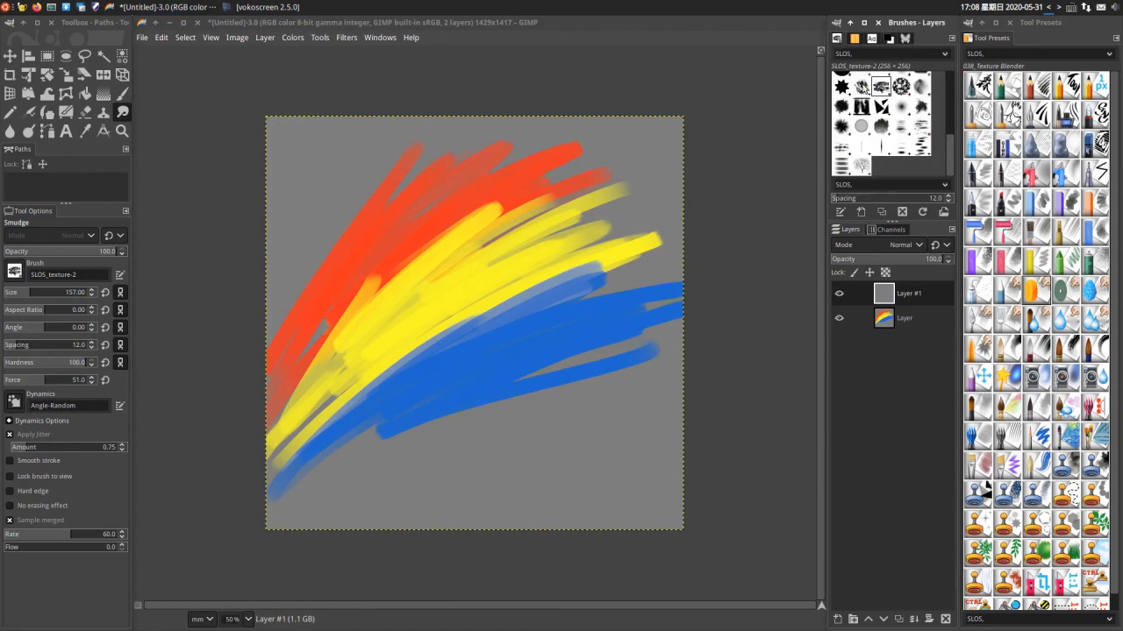
mouse_move(946, 150)
mouse_down()
mouse_move(947, 114)
mouse_move(943, 181)
mouse_up()
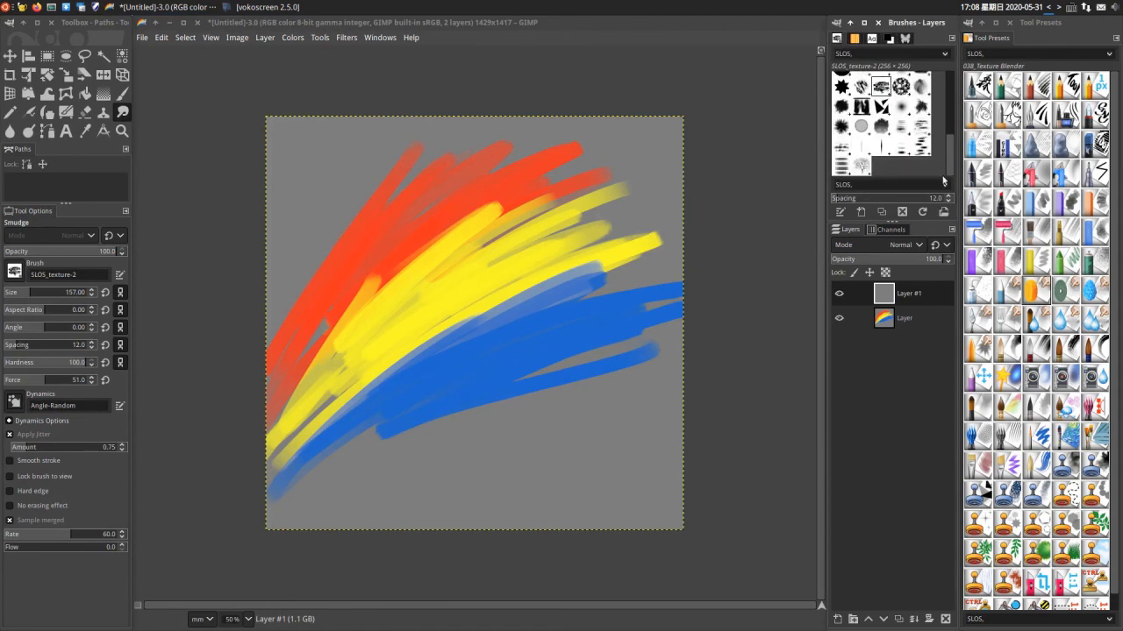
click(863, 168)
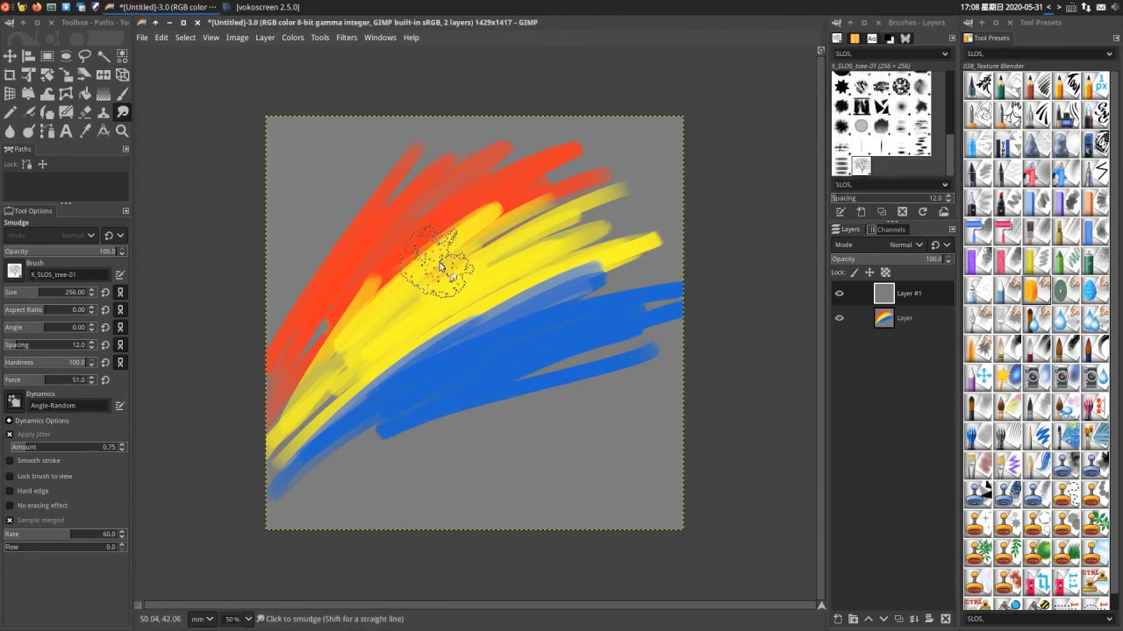
mouse_move(453, 266)
mouse_down()
mouse_move(390, 252)
mouse_move(383, 304)
mouse_move(401, 288)
mouse_move(426, 336)
mouse_move(311, 448)
mouse_move(459, 396)
mouse_move(501, 271)
mouse_move(545, 273)
mouse_move(539, 248)
mouse_move(583, 135)
mouse_move(401, 181)
mouse_move(351, 255)
mouse_up()
mouse_move(255, 317)
mouse_down()
mouse_move(376, 344)
mouse_move(232, 432)
mouse_up()
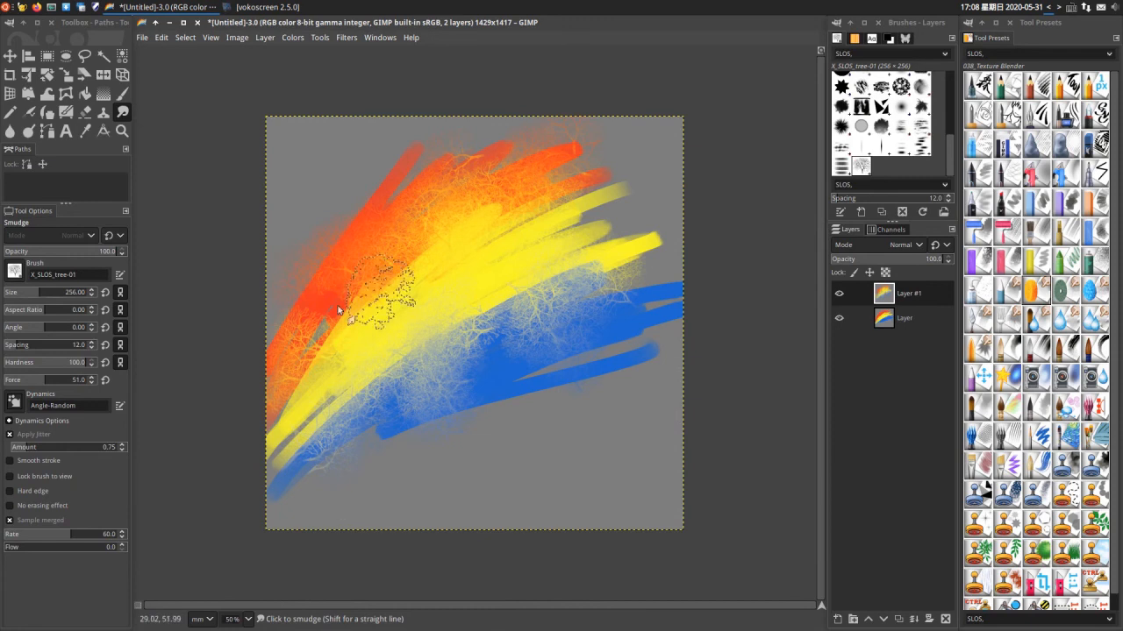
- Add further tree-shaped smudges to the blue band down to its lower-left end and to the red band's upper edge
drag(341, 308, 351, 321)
mouse_move(468, 355)
mouse_down()
mouse_move(492, 288)
mouse_move(534, 385)
mouse_up()
key(shift+ctrl+j)
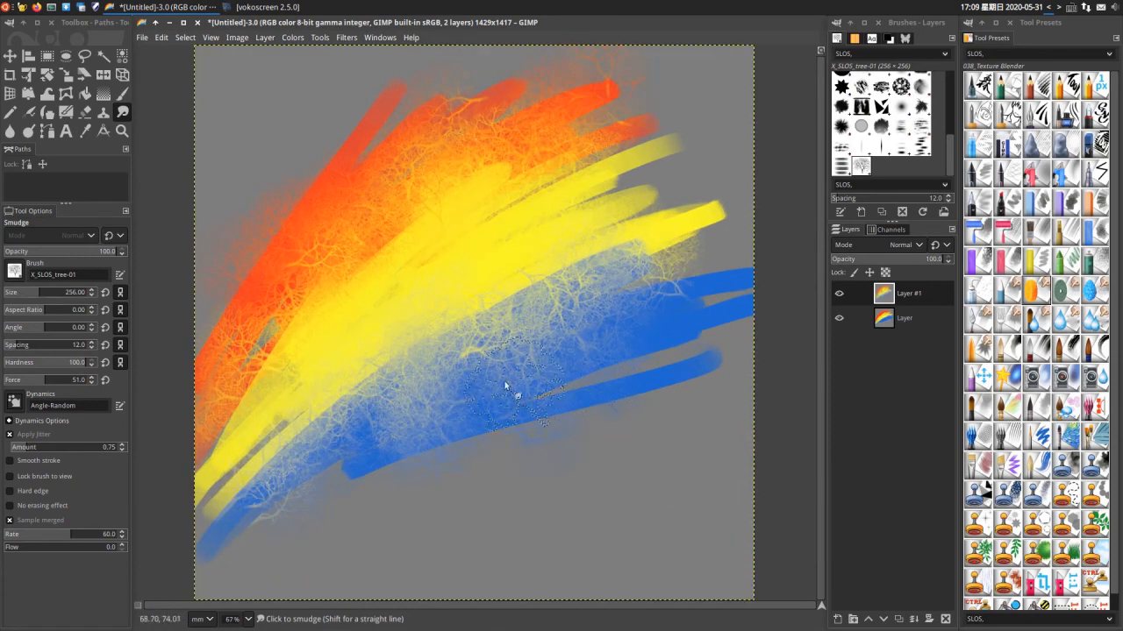
drag(285, 434, 189, 566)
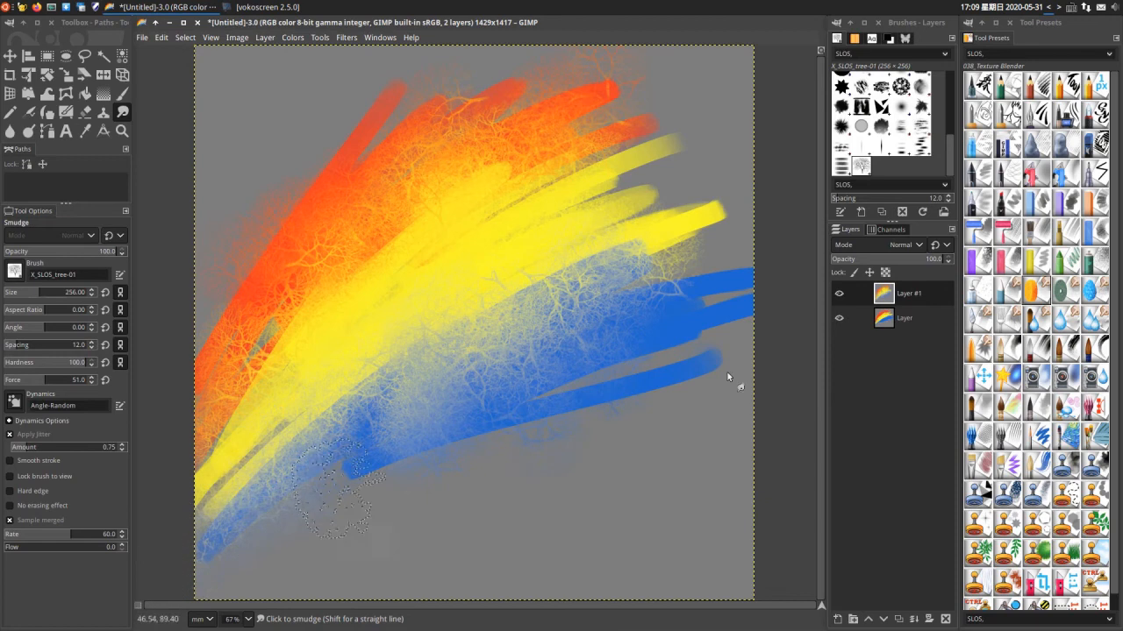
drag(598, 70, 610, 74)
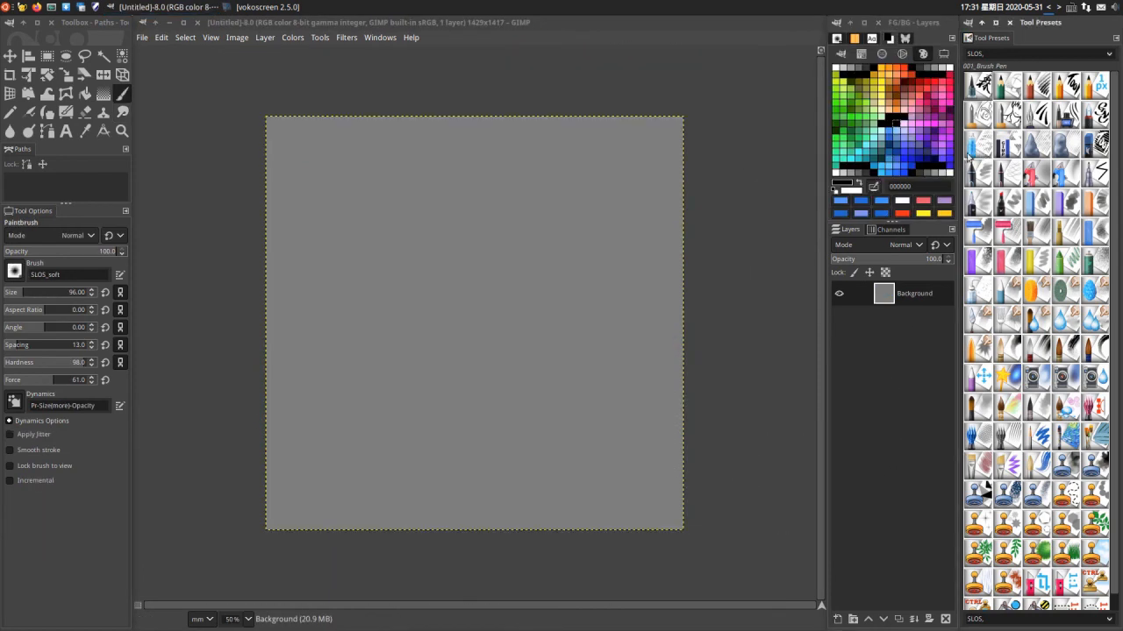
- Fill the grey background with light blue and paint curved 0066cc strokes over its upper-left corner using the 066_Artist-3 preset at size 162
drag(891, 133, 510, 310)
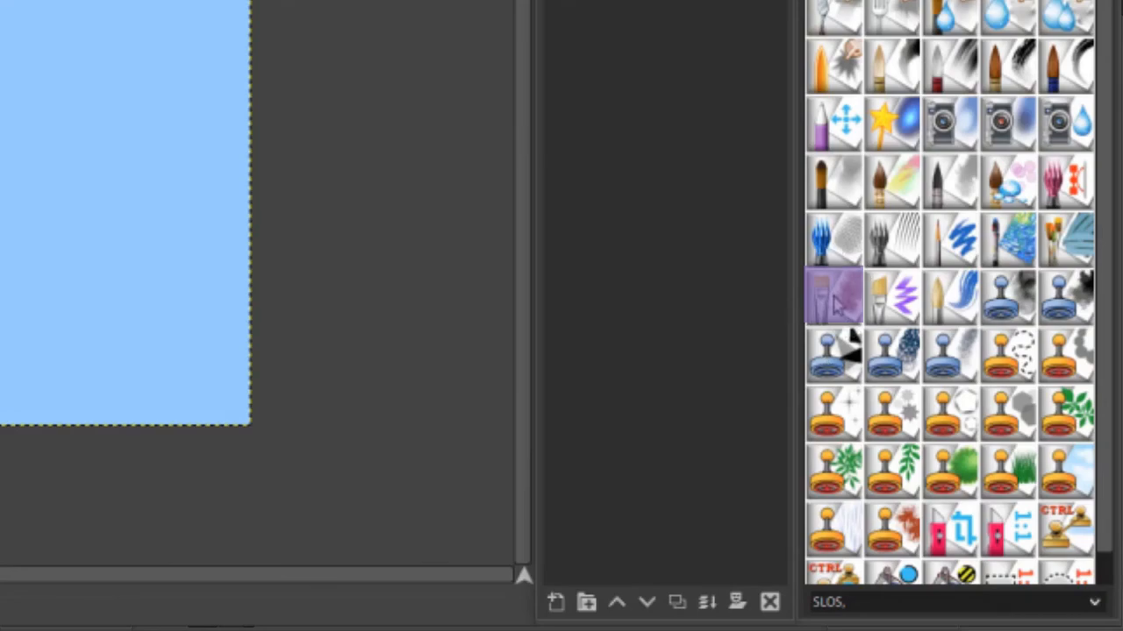
click(833, 300)
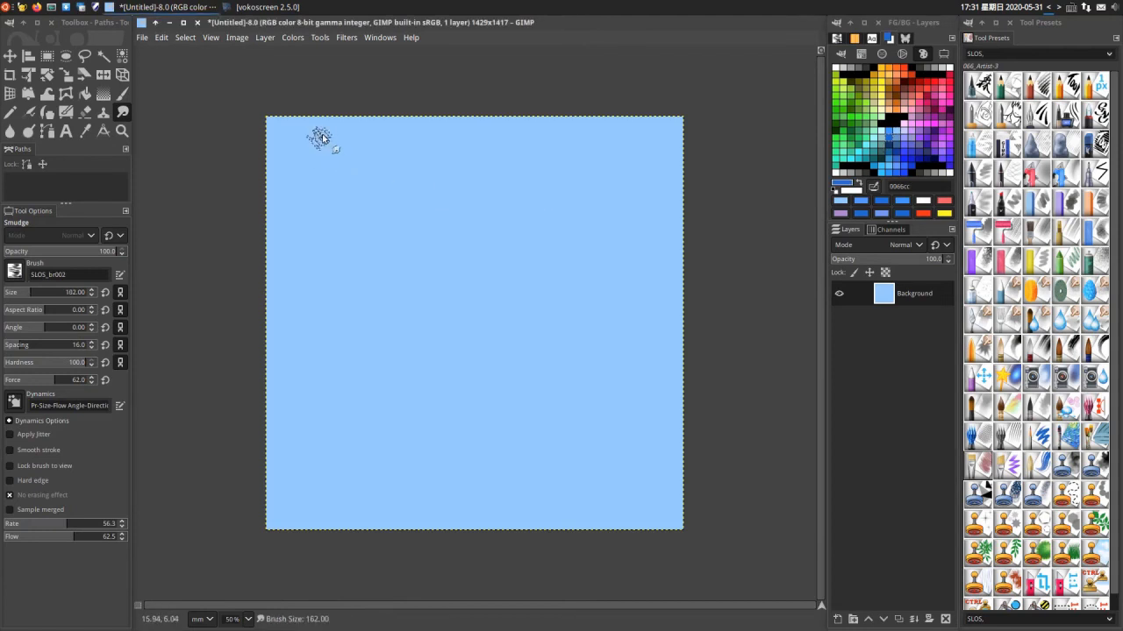
mouse_move(321, 138)
mouse_down()
mouse_move(303, 130)
mouse_move(254, 268)
mouse_move(316, 167)
mouse_move(367, 206)
mouse_move(227, 462)
mouse_move(383, 223)
mouse_up()
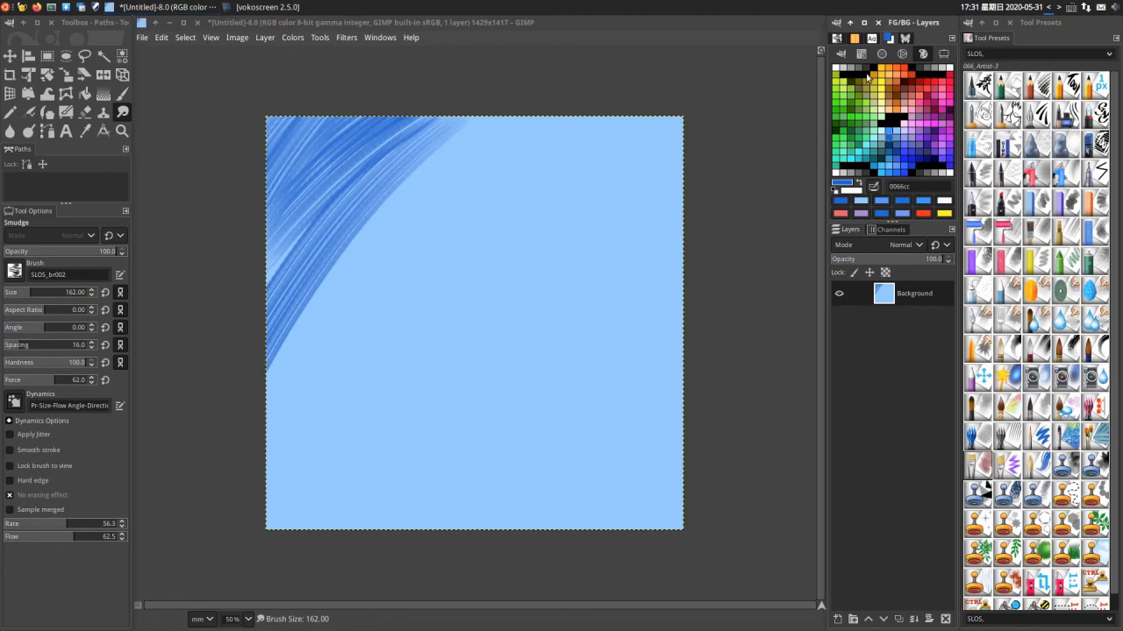
drag(294, 188, 203, 384)
drag(348, 149, 230, 435)
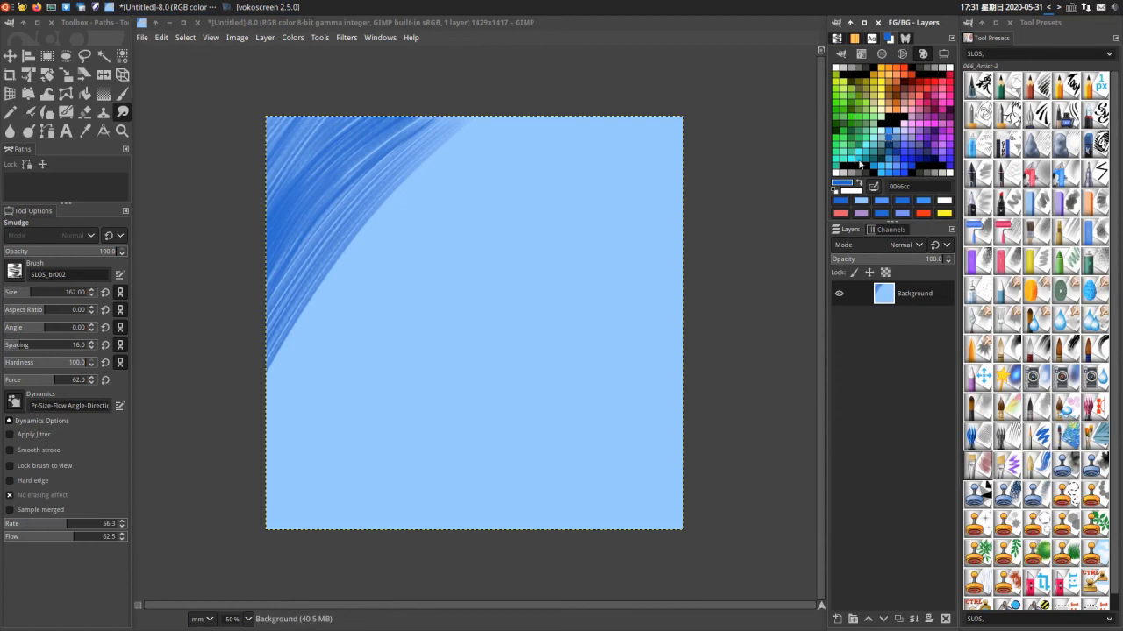
- Set the foreground colour to 336699 and paint long curved bristle strokes from the canvas's upper edge down to the lower left
click(896, 144)
drag(507, 133, 255, 423)
drag(348, 226, 518, 122)
mouse_move(634, 116)
mouse_down()
mouse_move(294, 380)
mouse_move(415, 256)
mouse_move(281, 518)
mouse_up()
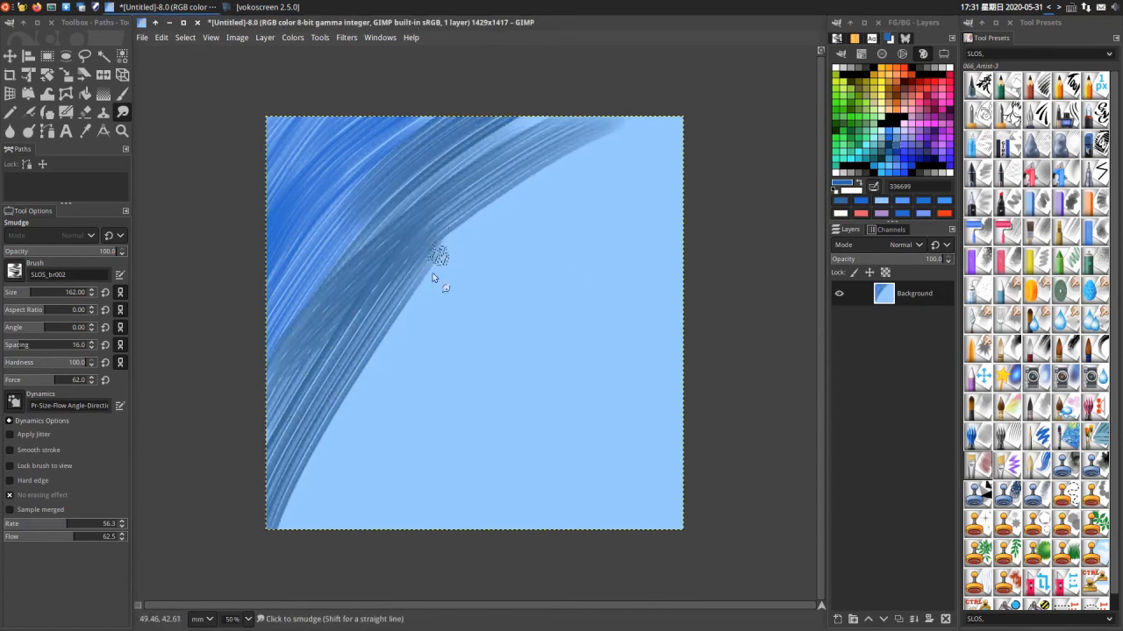
drag(366, 307, 625, 174)
mouse_move(524, 187)
mouse_down()
mouse_move(395, 368)
mouse_move(280, 624)
mouse_up()
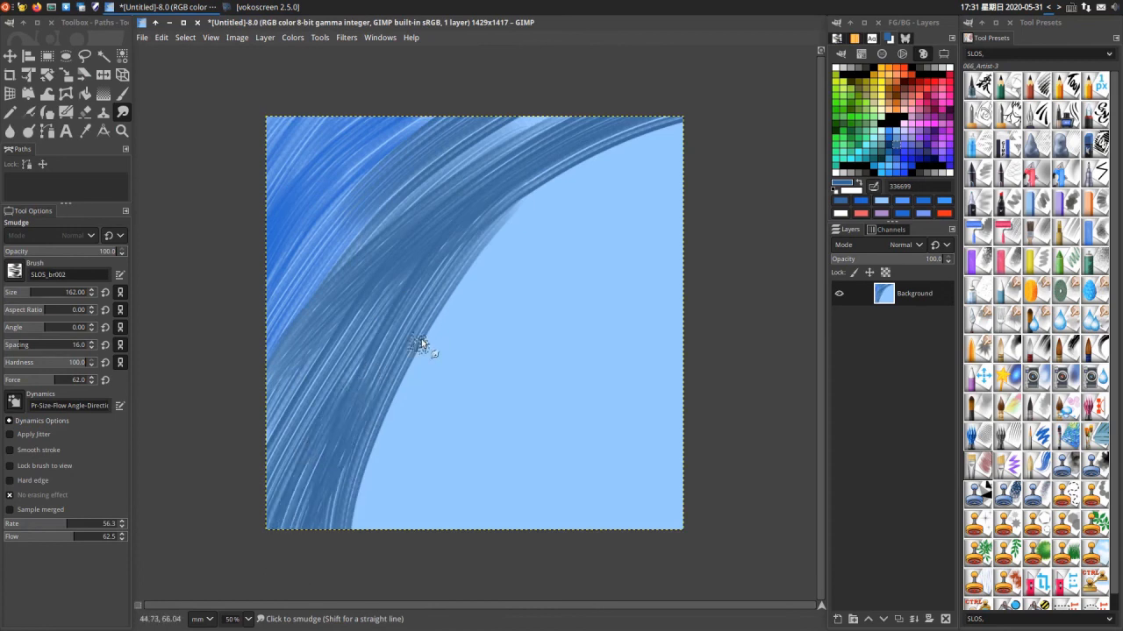
- Widen the 336699 band with strokes running down its inner edge to the middle of the canvas's bottom edge
drag(433, 329, 375, 543)
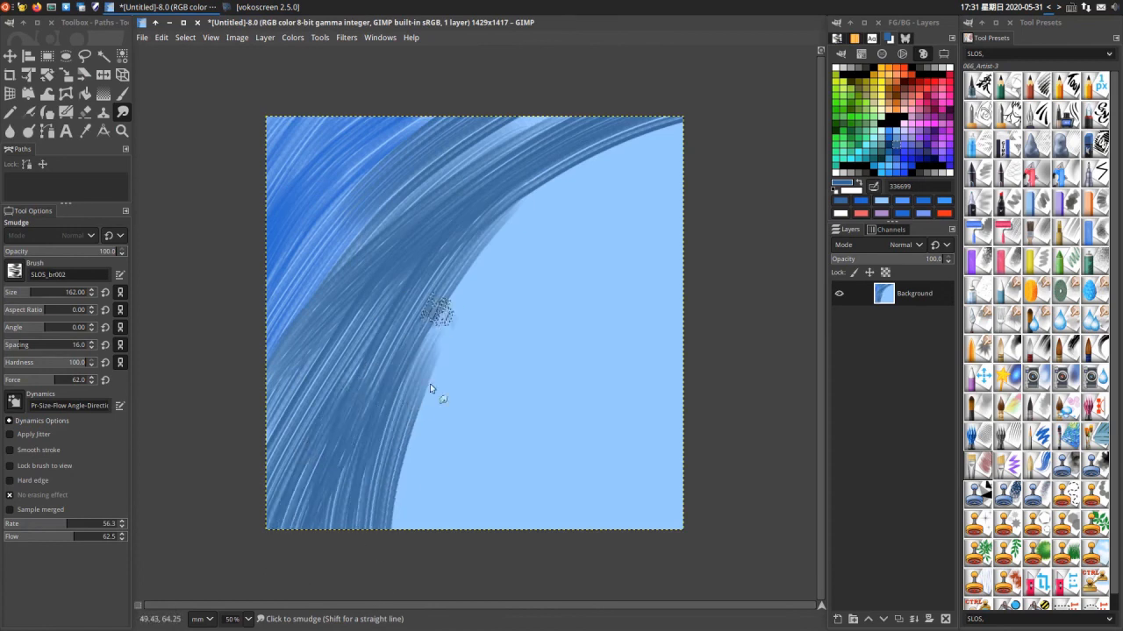
mouse_move(439, 311)
mouse_down()
mouse_move(424, 490)
mouse_move(407, 546)
mouse_up()
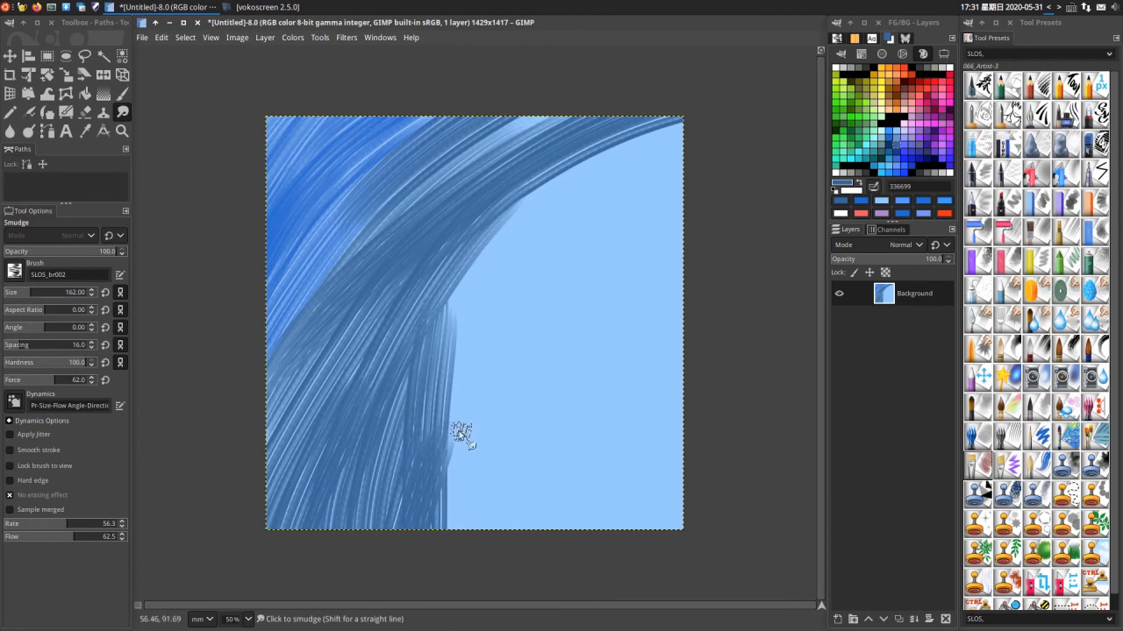
drag(431, 461, 407, 588)
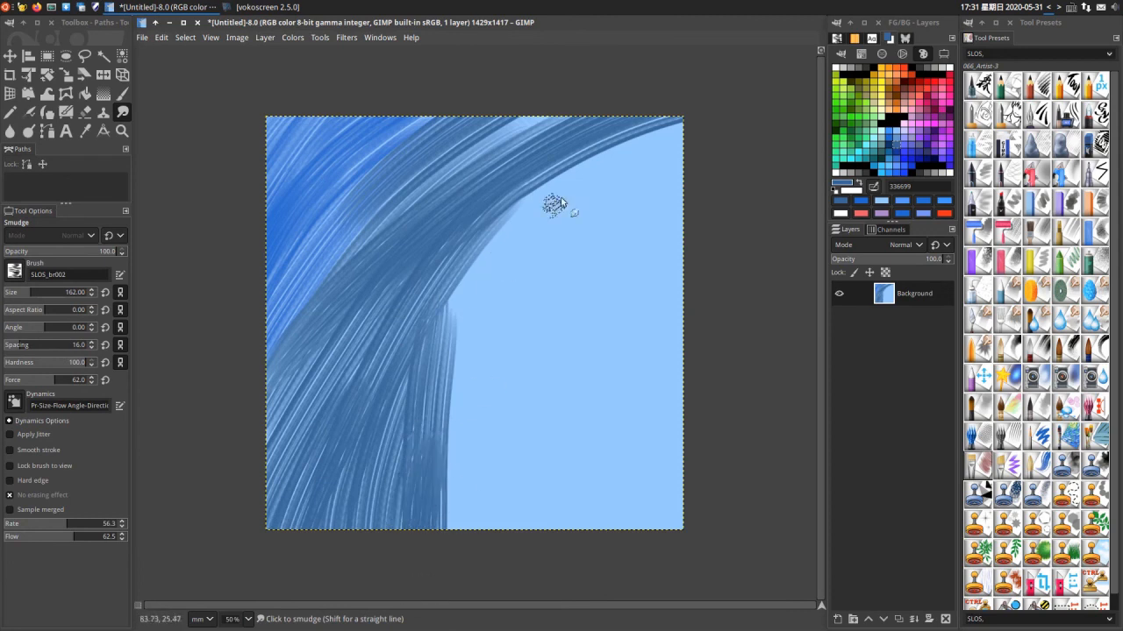
drag(560, 201, 456, 356)
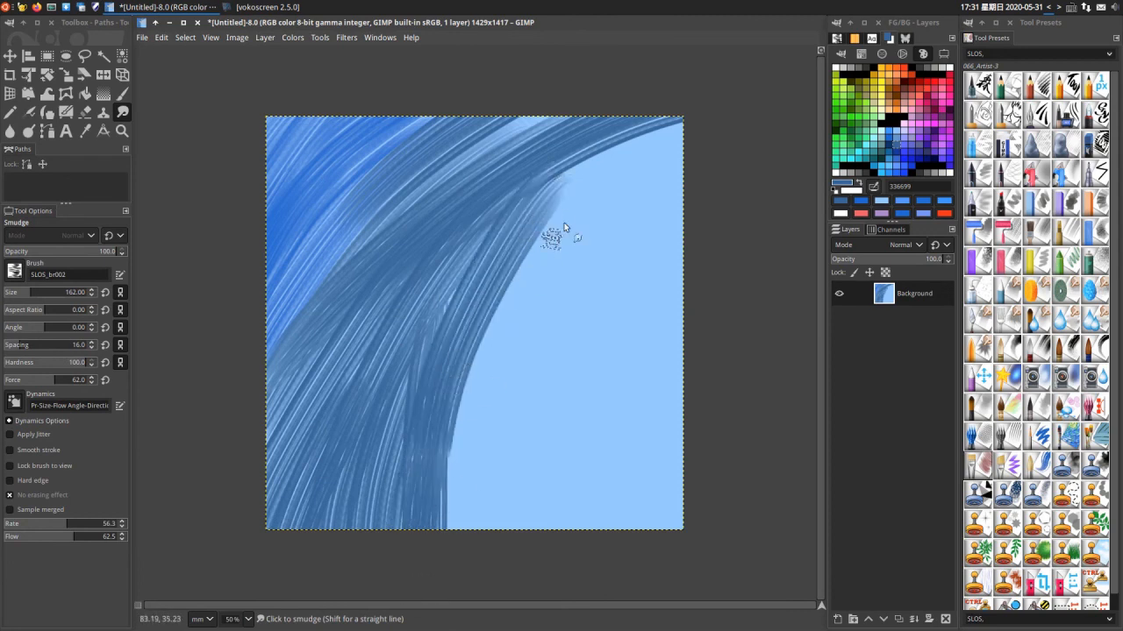
- Cover the remaining light blue area on the canvas's right side and lower-right corner with 336699 bristle strokes
mouse_move(609, 159)
mouse_down()
mouse_move(683, 179)
mouse_move(605, 185)
mouse_move(370, 558)
mouse_move(549, 262)
mouse_up()
mouse_move(568, 347)
mouse_down()
mouse_move(499, 401)
mouse_move(427, 556)
mouse_move(565, 330)
mouse_move(727, 210)
mouse_up()
mouse_move(714, 253)
mouse_down()
mouse_move(613, 321)
mouse_move(548, 395)
mouse_up()
drag(672, 321, 559, 394)
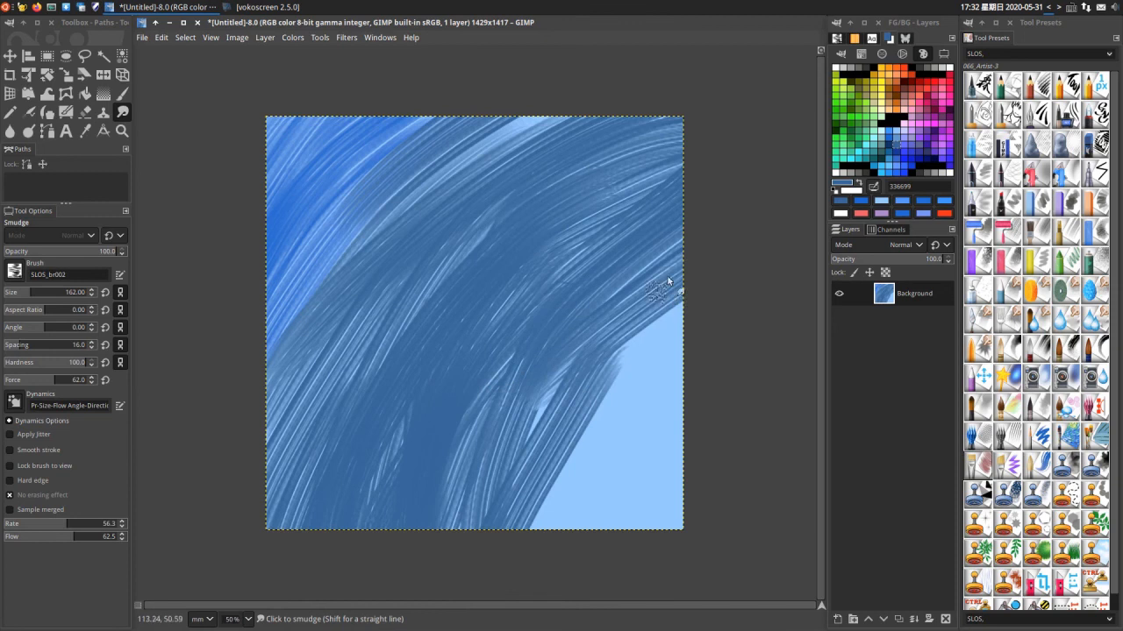
mouse_move(643, 359)
mouse_down()
mouse_move(624, 516)
mouse_move(606, 415)
mouse_move(552, 516)
mouse_move(659, 360)
mouse_move(644, 489)
mouse_up()
drag(689, 313, 505, 487)
drag(576, 359, 452, 487)
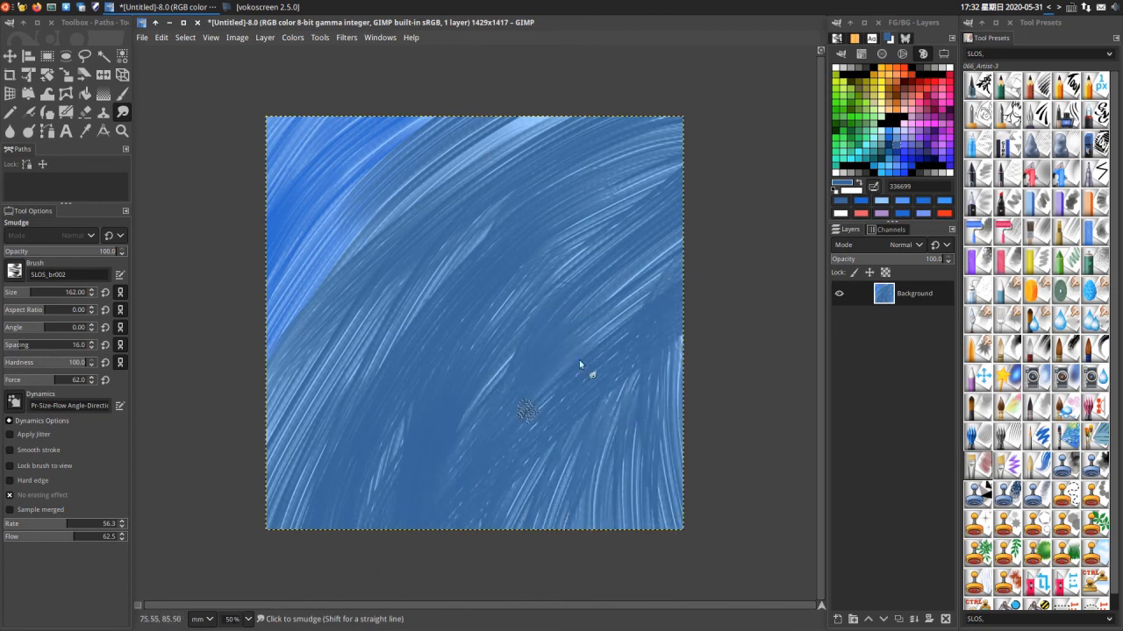
- Paint one curved 0066cc stroke from the canvas centre to the lower left and set the brush size to 172
click(889, 141)
drag(538, 235, 310, 526)
key(shift+bracketright)
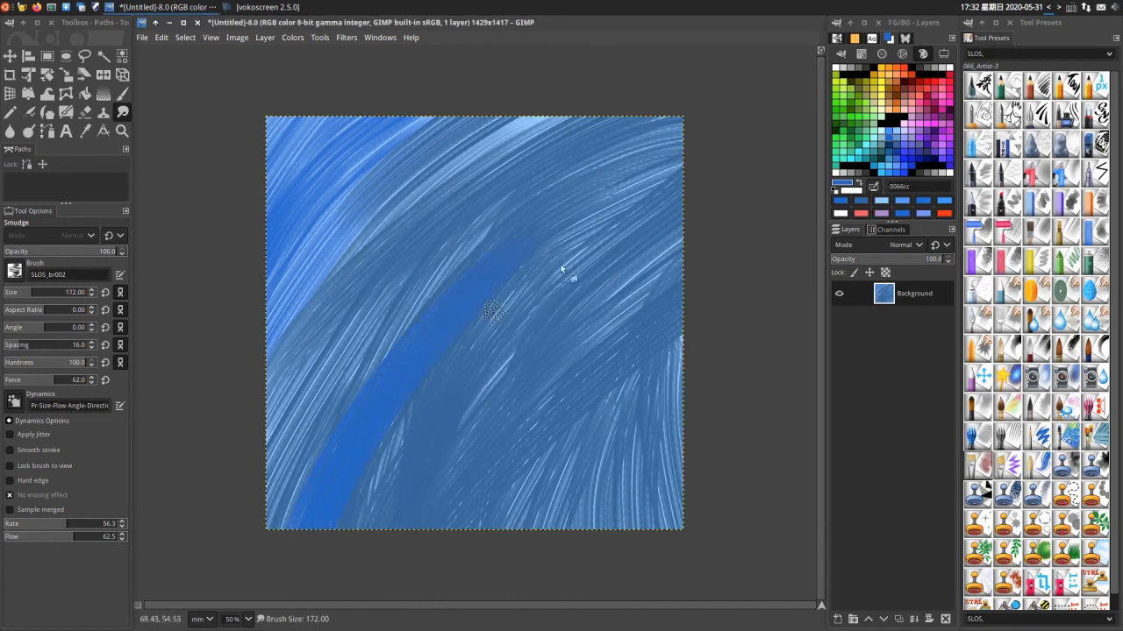
- Set the foreground colour to 003399 and paint curved strokes over the blue stroke and out to the canvas's left edge
click(897, 158)
drag(540, 230, 290, 527)
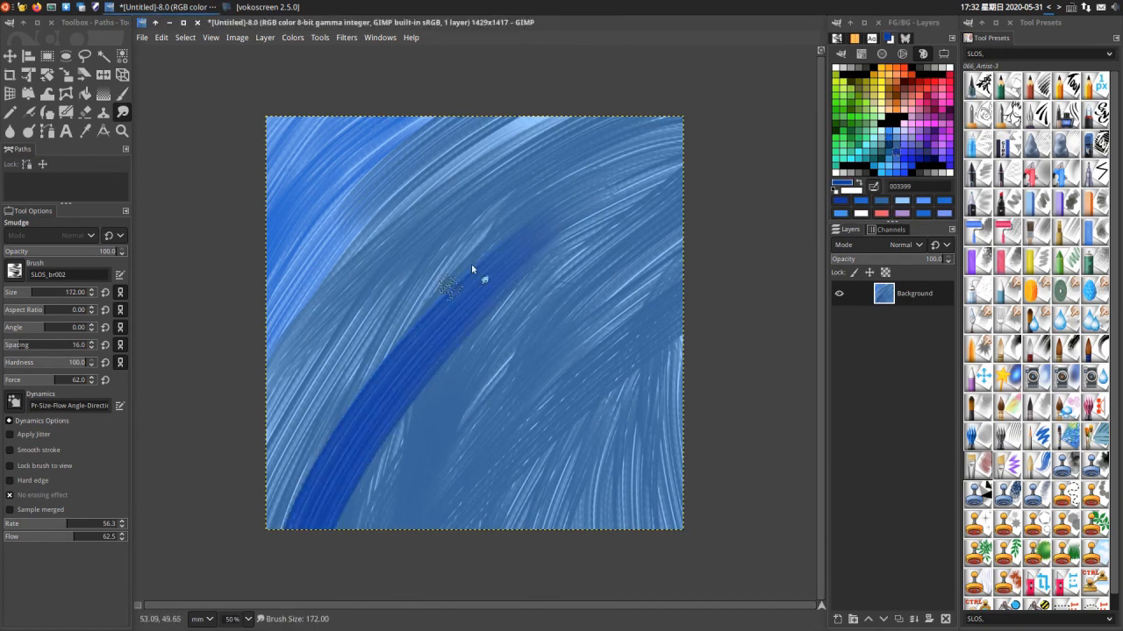
drag(371, 358, 256, 542)
drag(435, 279, 178, 566)
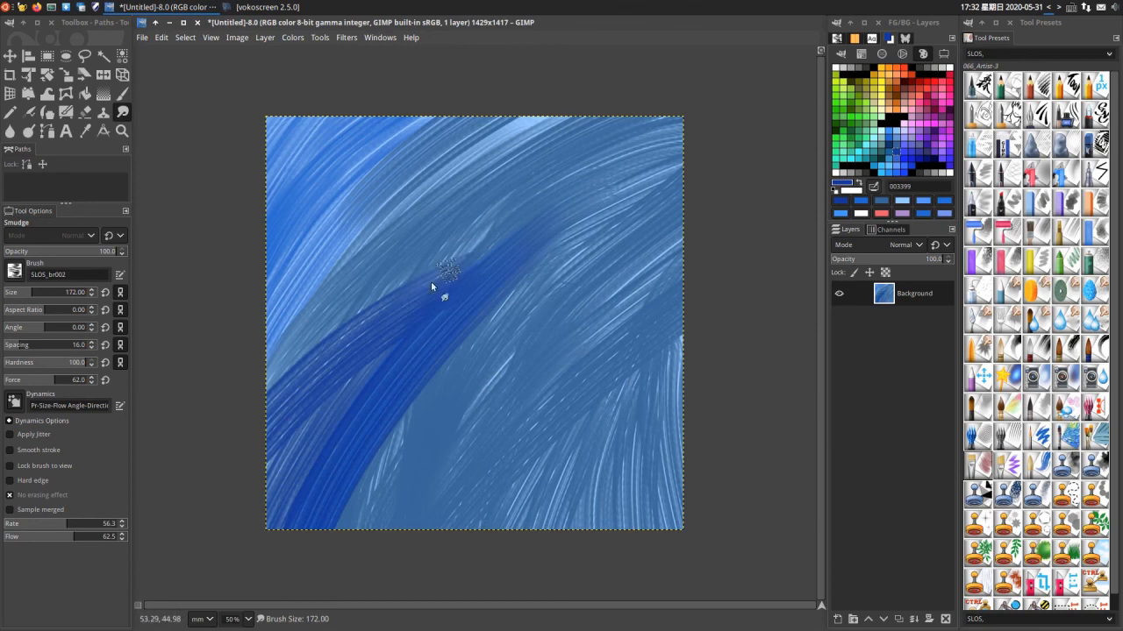
- Paint sweeping 003399 strokes from the centre to the right edge and a second band from the bottom edge up to the right
drag(502, 235, 760, 156)
drag(490, 284, 756, 198)
mouse_move(639, 260)
mouse_down()
mouse_move(349, 494)
mouse_move(329, 531)
mouse_up()
drag(417, 486, 476, 466)
drag(401, 552, 632, 380)
drag(687, 283, 386, 526)
drag(457, 552, 774, 306)
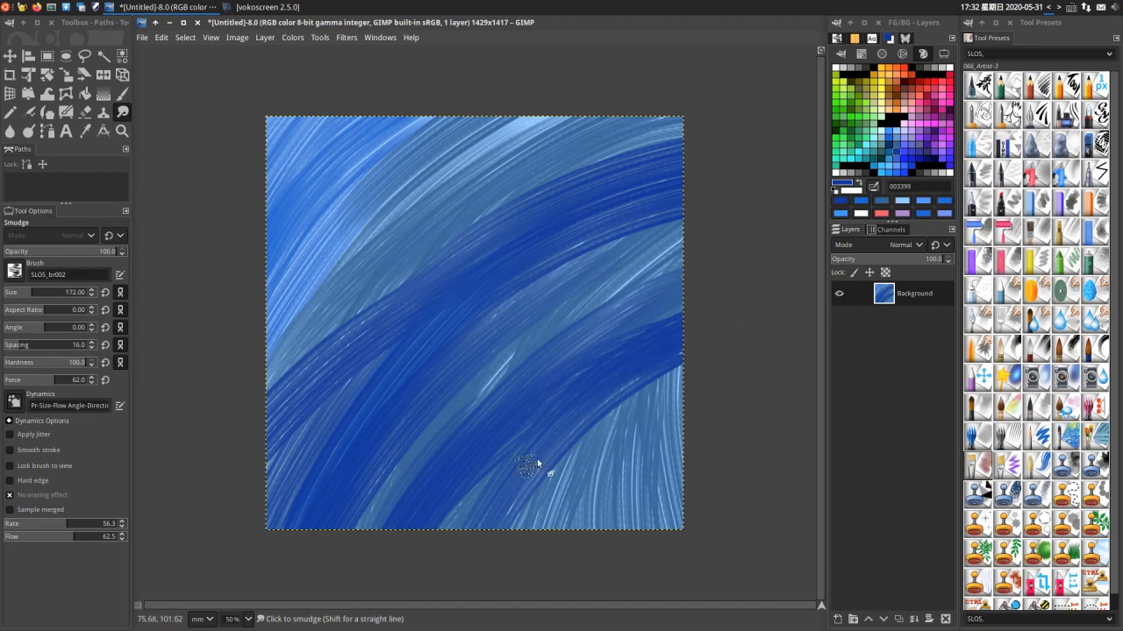
- Add 003399 strokes across the upper-left area and a diagonal band from the top edge through the canvas centre
mouse_move(454, 165)
mouse_down()
mouse_move(387, 204)
mouse_move(218, 371)
mouse_up()
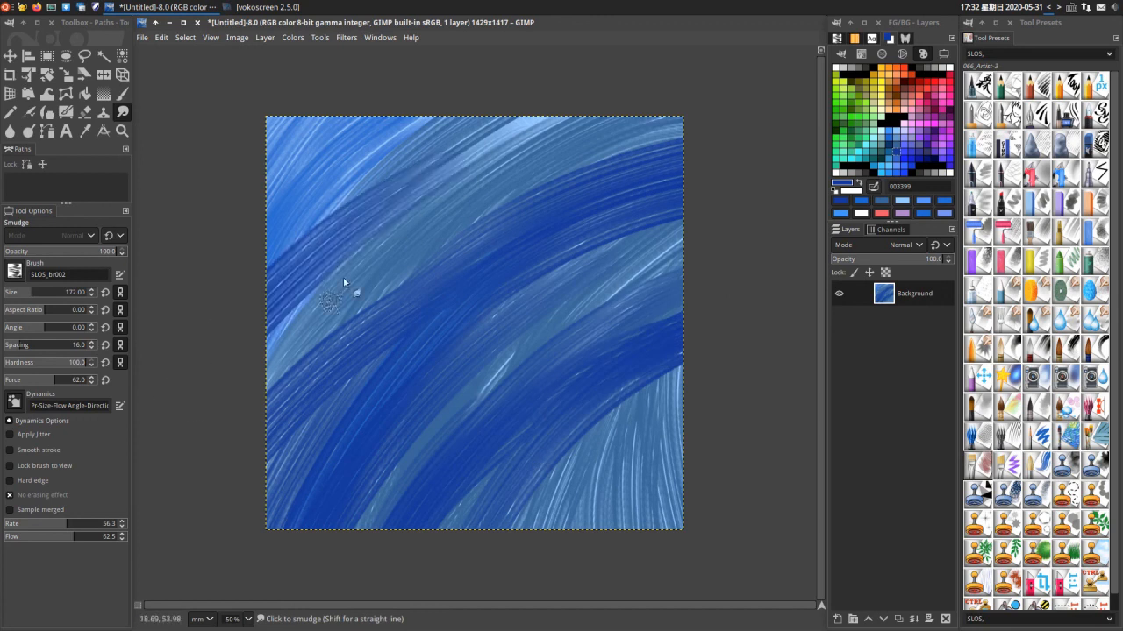
drag(346, 284, 462, 201)
drag(321, 208, 477, 117)
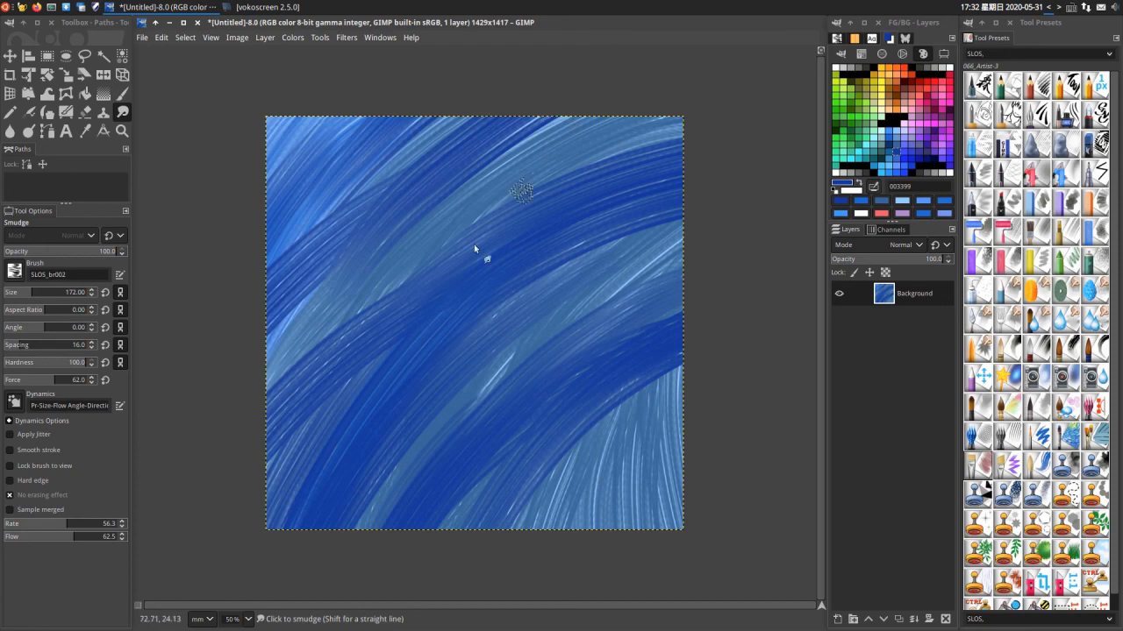
mouse_move(474, 274)
mouse_down()
mouse_move(585, 140)
mouse_move(651, 111)
mouse_up()
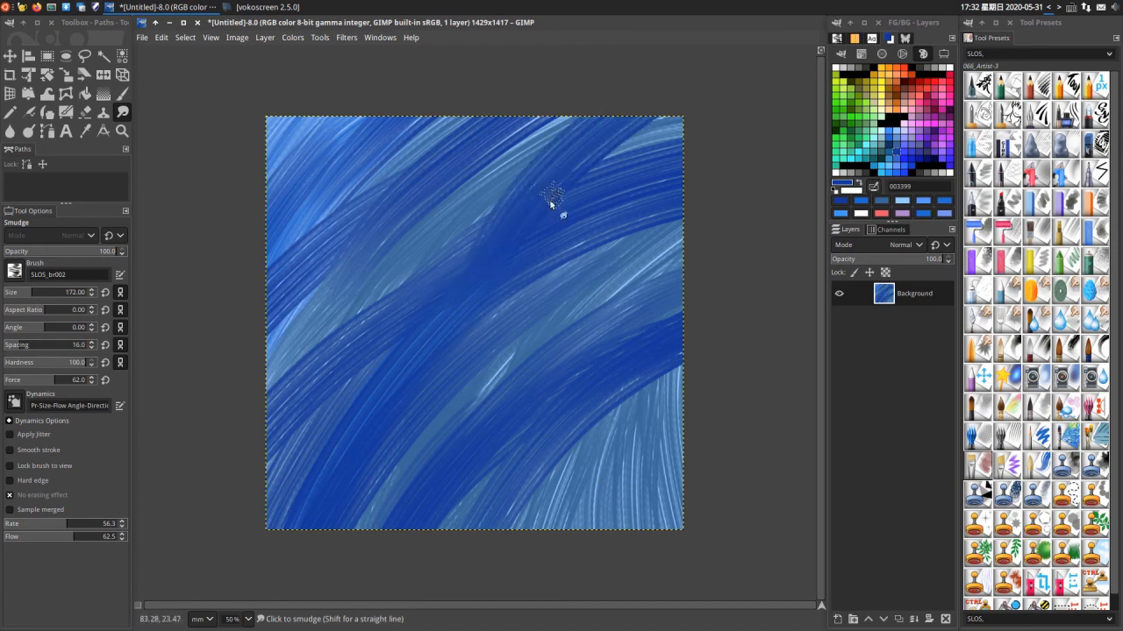
drag(492, 247, 401, 337)
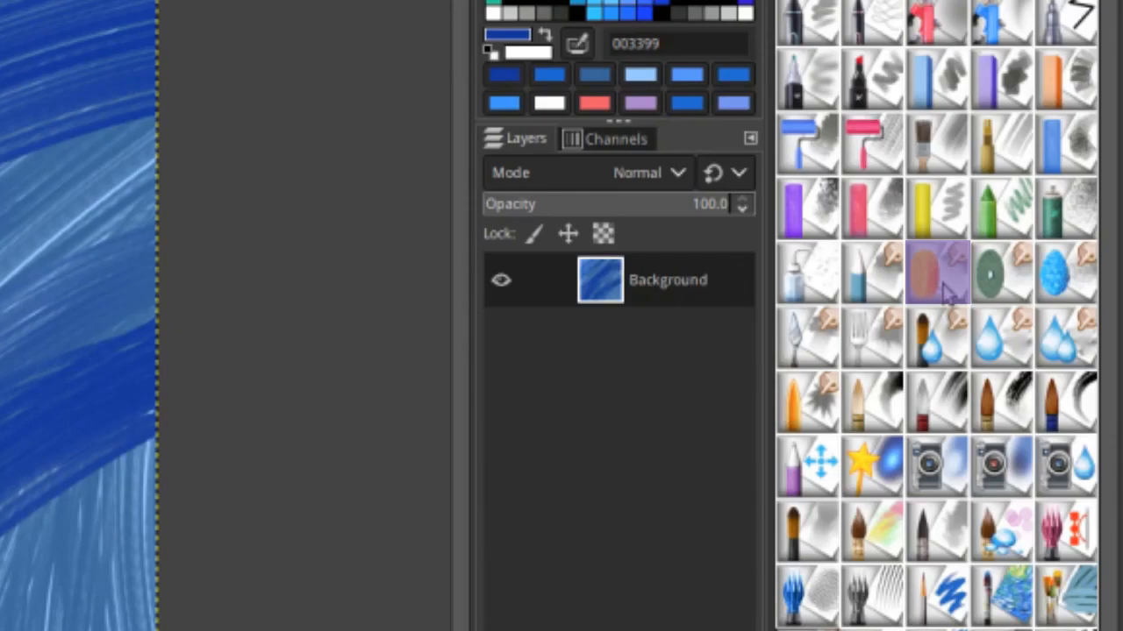
- Switch to the 038_Texture Blender preset at size 167 and smudge the blue streaks on the canvas's left side and lower left
click(1035, 294)
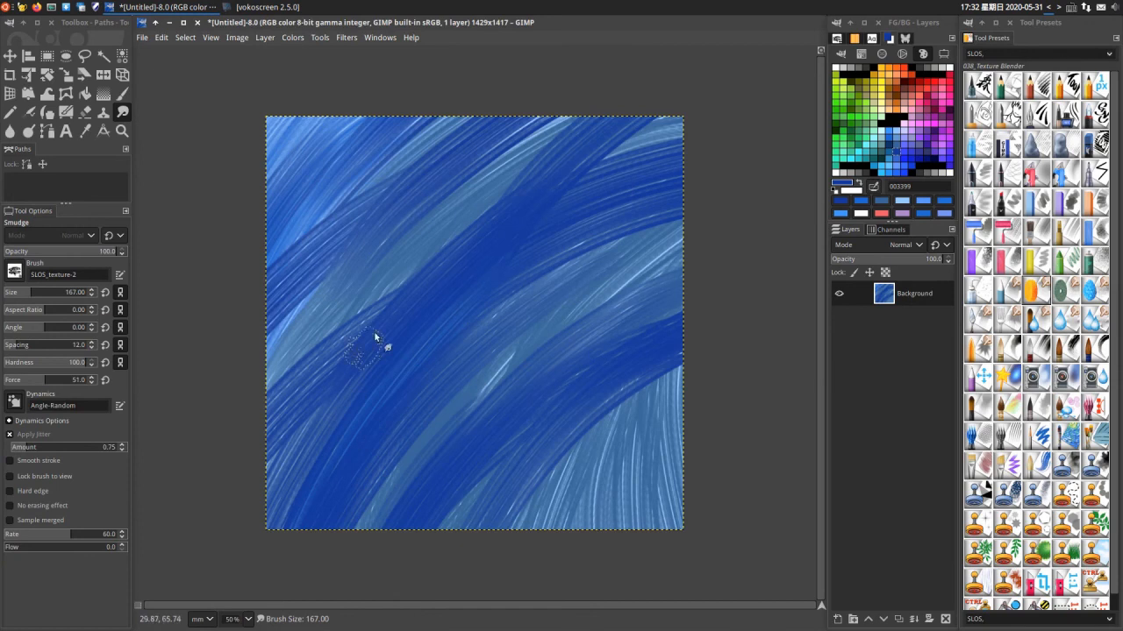
mouse_move(416, 279)
mouse_down()
mouse_move(232, 414)
mouse_move(274, 295)
mouse_up()
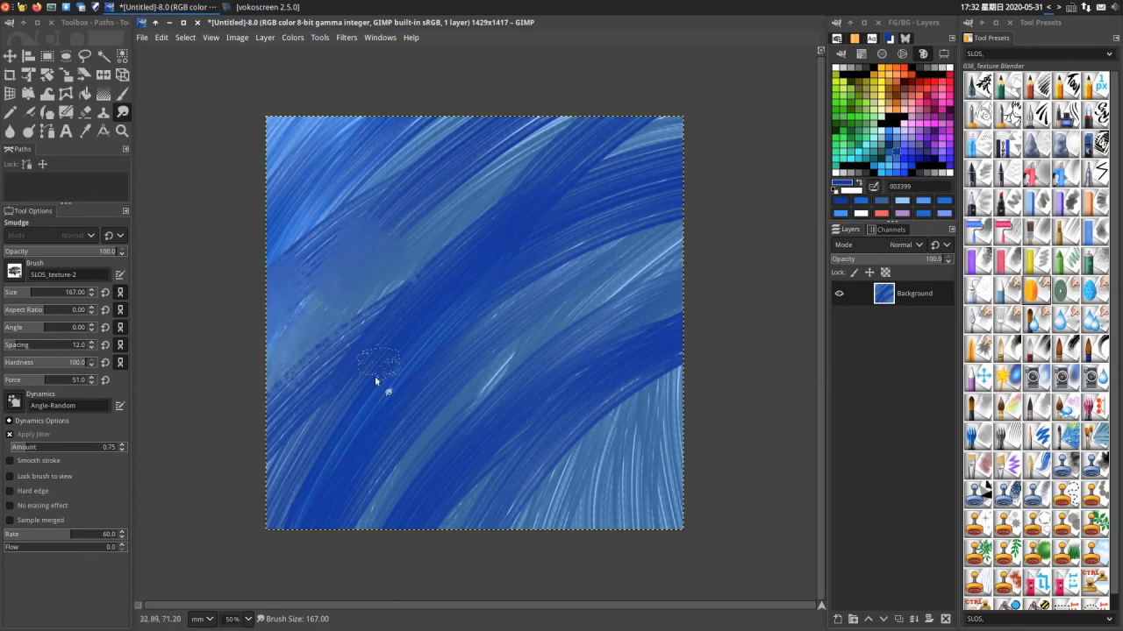
mouse_move(326, 536)
mouse_down()
mouse_move(354, 488)
mouse_move(324, 553)
mouse_move(286, 535)
mouse_move(326, 471)
mouse_up()
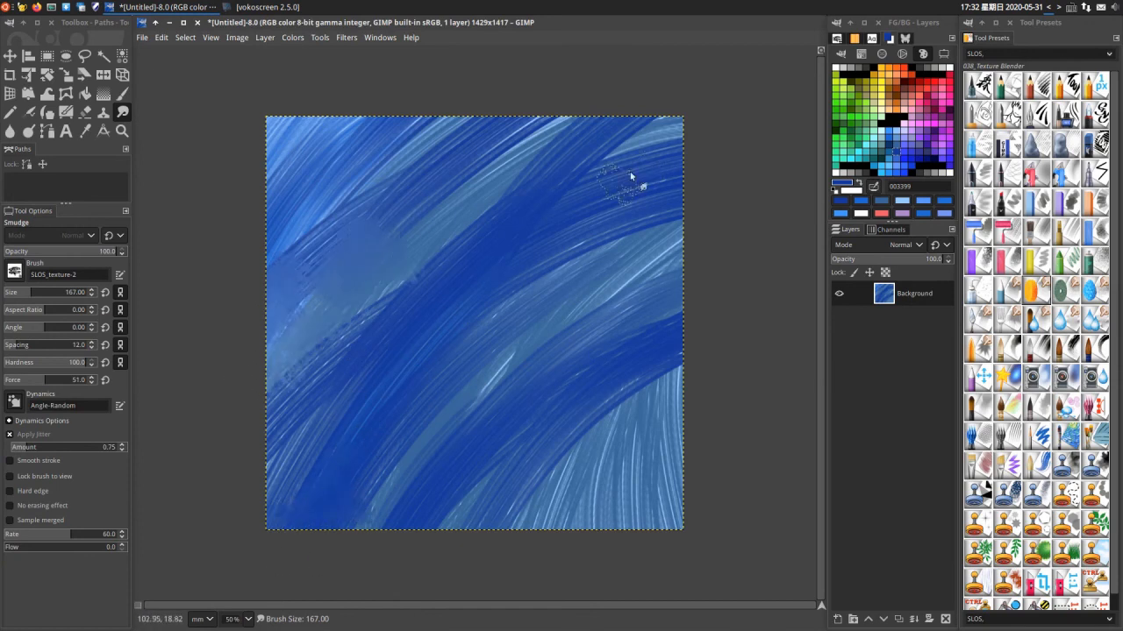
- Smudge the blue streaks in the upper right, along the right edge and in the upper left, and select the 042_Fork Blender preset
mouse_move(629, 175)
mouse_down()
mouse_move(673, 195)
mouse_move(566, 220)
mouse_up()
drag(655, 392, 740, 313)
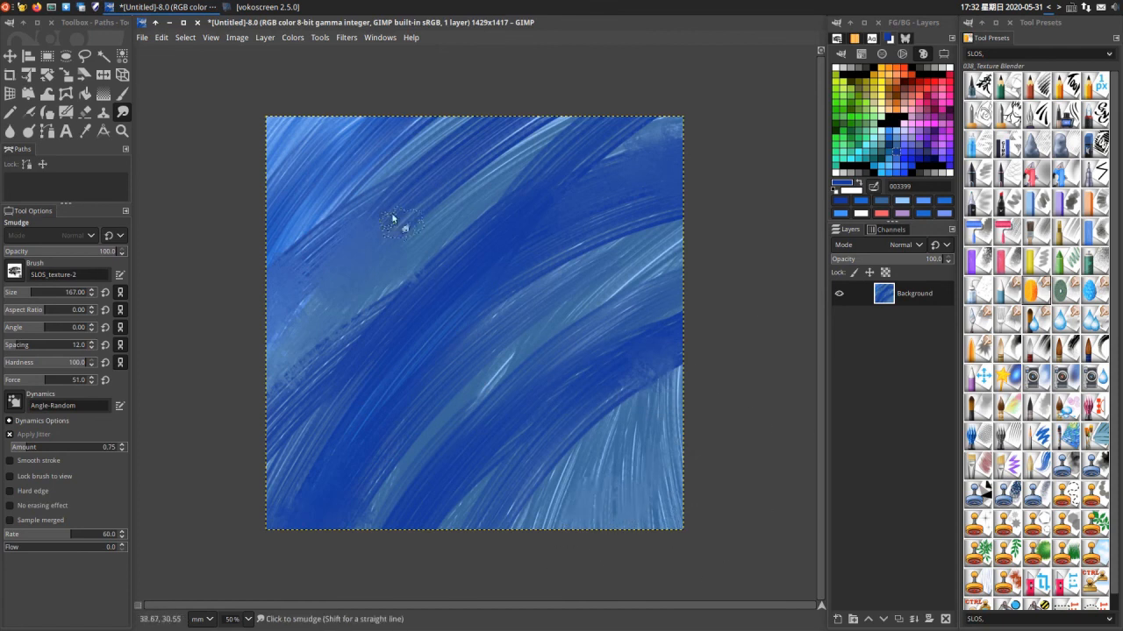
drag(358, 143, 266, 218)
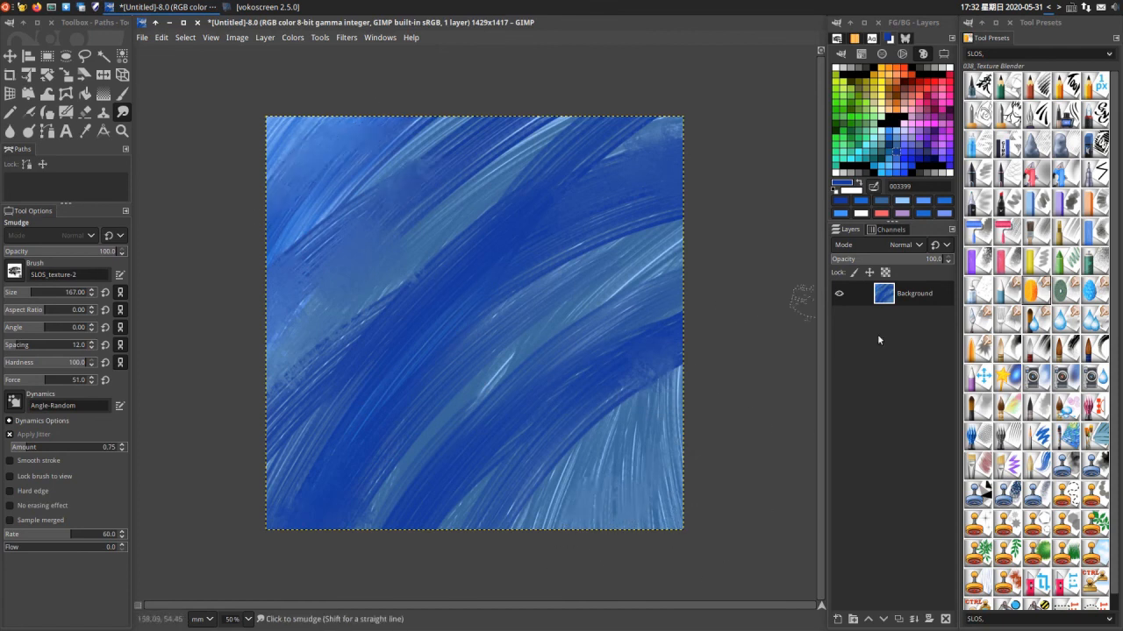
click(1007, 318)
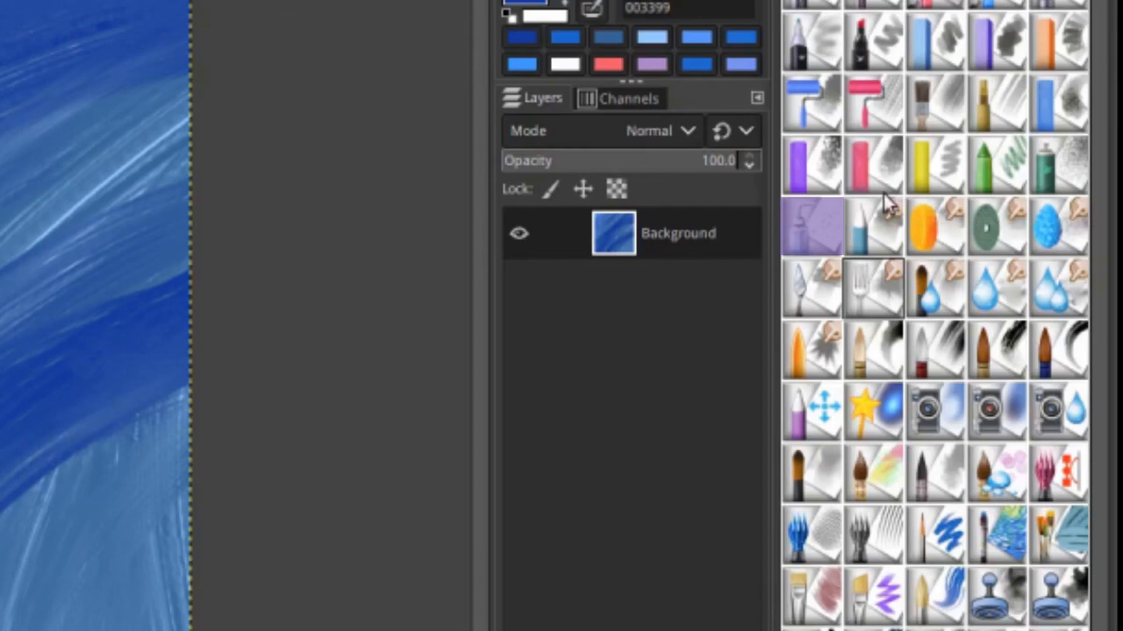
- Switch to the 036_Splash preset with foreground colour ffffff and scatter white dots over the upper-right and lower-left parts of the canvas
click(815, 241)
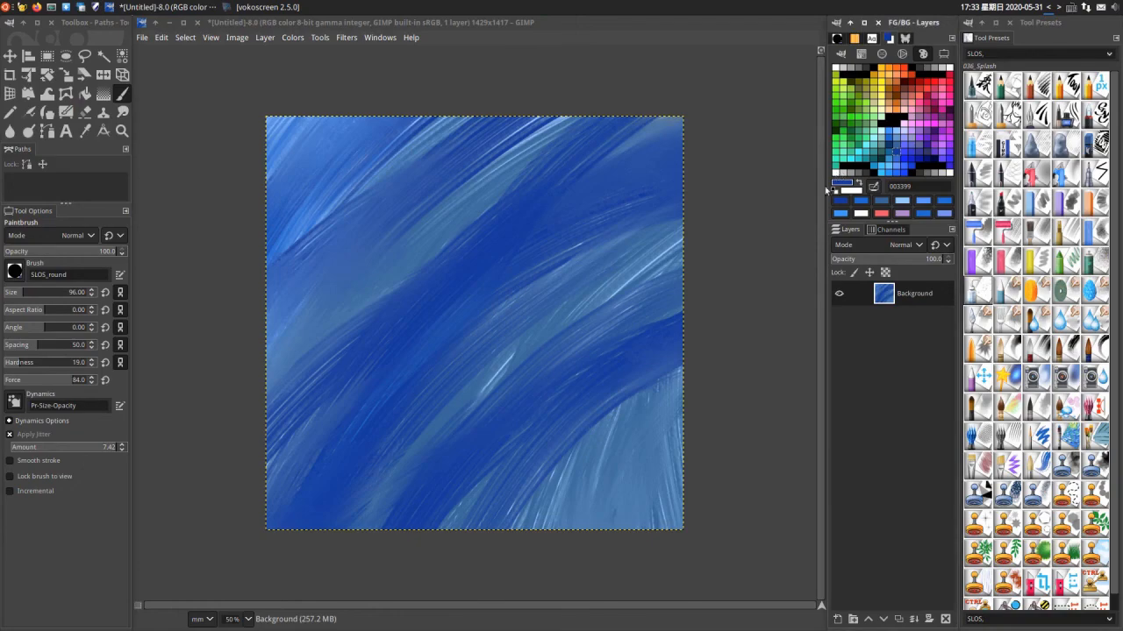
click(836, 172)
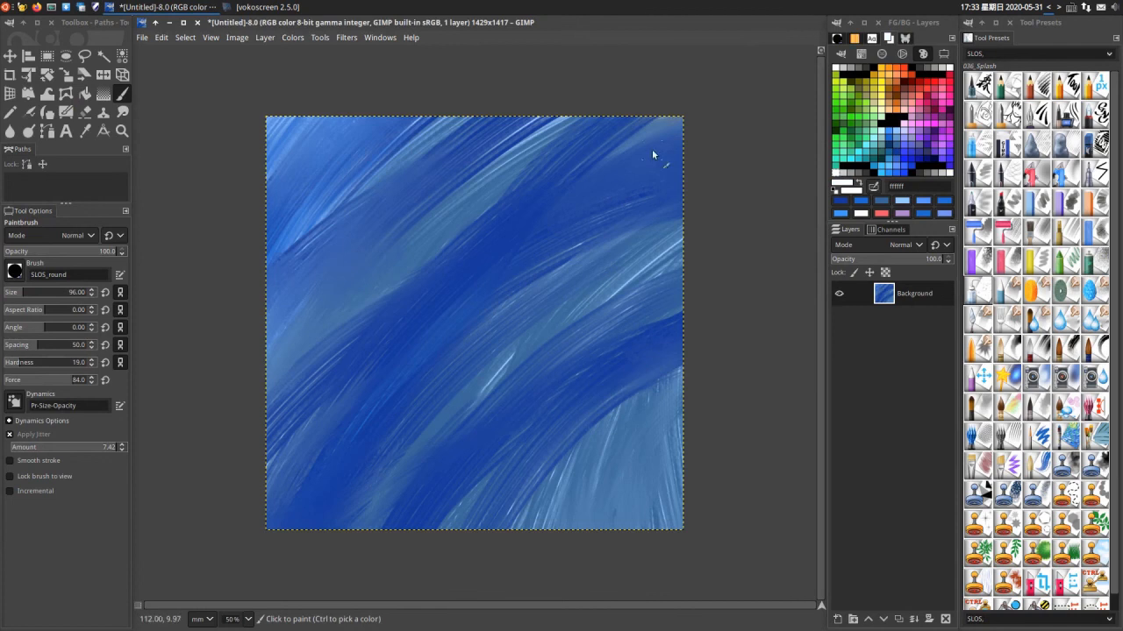
mouse_move(652, 149)
mouse_down()
mouse_move(603, 205)
mouse_move(519, 340)
mouse_up()
mouse_move(317, 519)
mouse_down()
mouse_move(342, 504)
mouse_move(303, 456)
mouse_up()
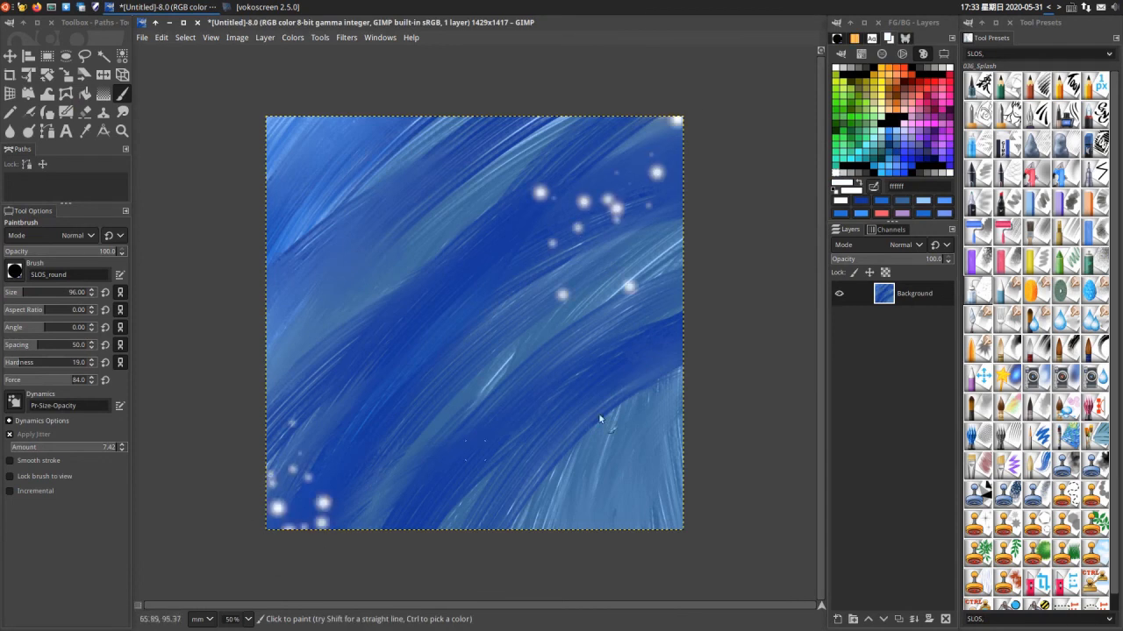
- Smudge the white dots in the canvas's upper-right and centre-right areas diagonally upward with the 042_Fork Blender preset at size 105
click(1006, 319)
mouse_move(531, 238)
mouse_down()
mouse_move(563, 204)
mouse_move(573, 168)
mouse_up()
drag(571, 241, 598, 182)
mouse_move(558, 261)
mouse_down()
mouse_move(516, 262)
mouse_move(460, 313)
mouse_move(527, 292)
mouse_move(746, 133)
mouse_move(686, 177)
mouse_move(631, 182)
mouse_move(684, 114)
mouse_move(737, 93)
mouse_up()
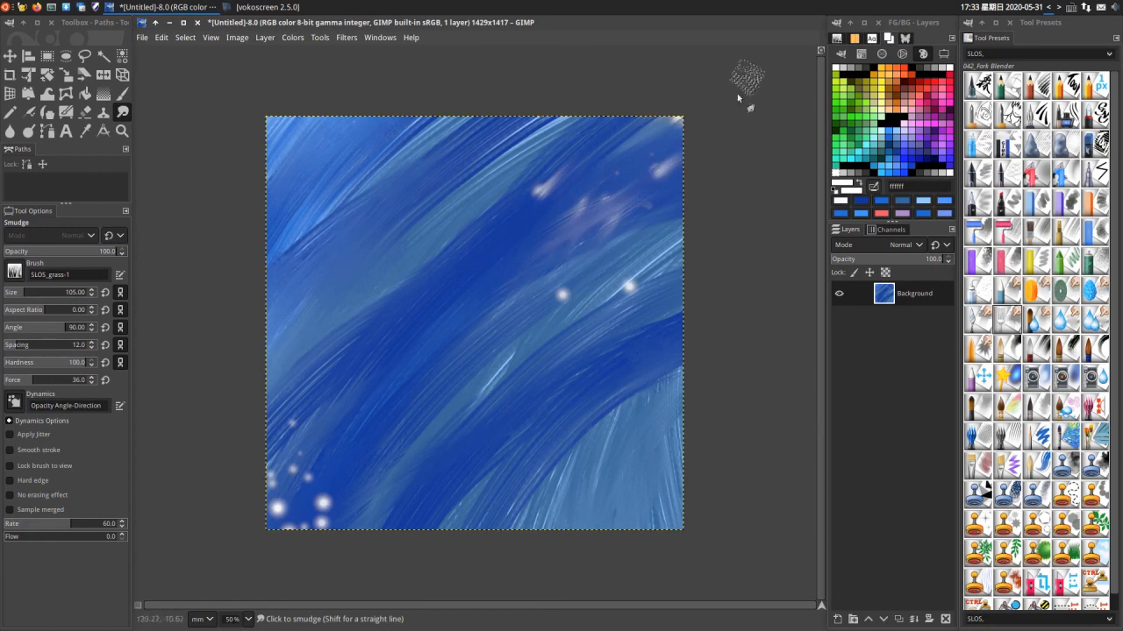
drag(603, 305, 663, 263)
drag(537, 312, 582, 287)
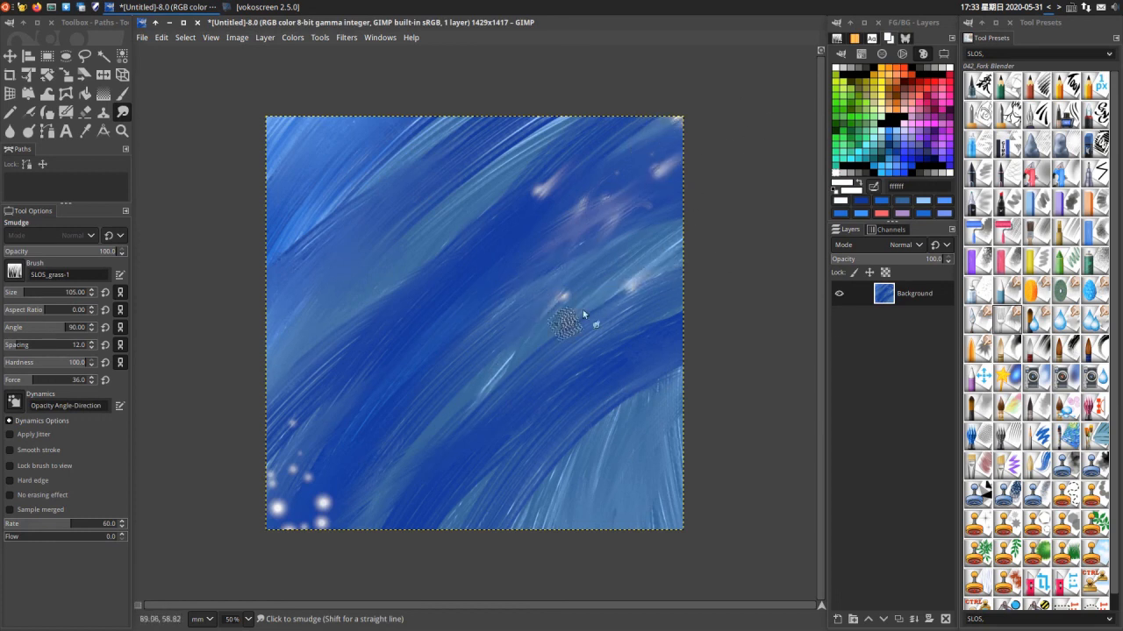
- Smudge the white dots in the canvas's lower-left corner diagonally upward along the blue streaks
drag(307, 520, 355, 465)
drag(297, 561, 353, 485)
drag(266, 523, 321, 473)
drag(256, 546, 335, 427)
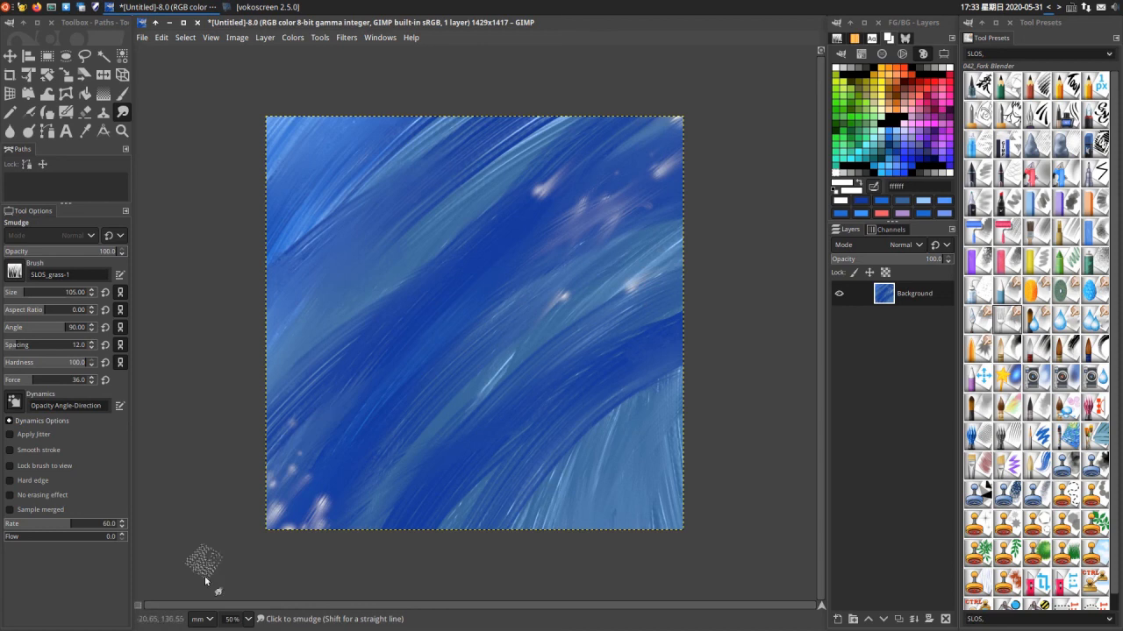
drag(210, 573, 291, 405)
drag(251, 552, 293, 466)
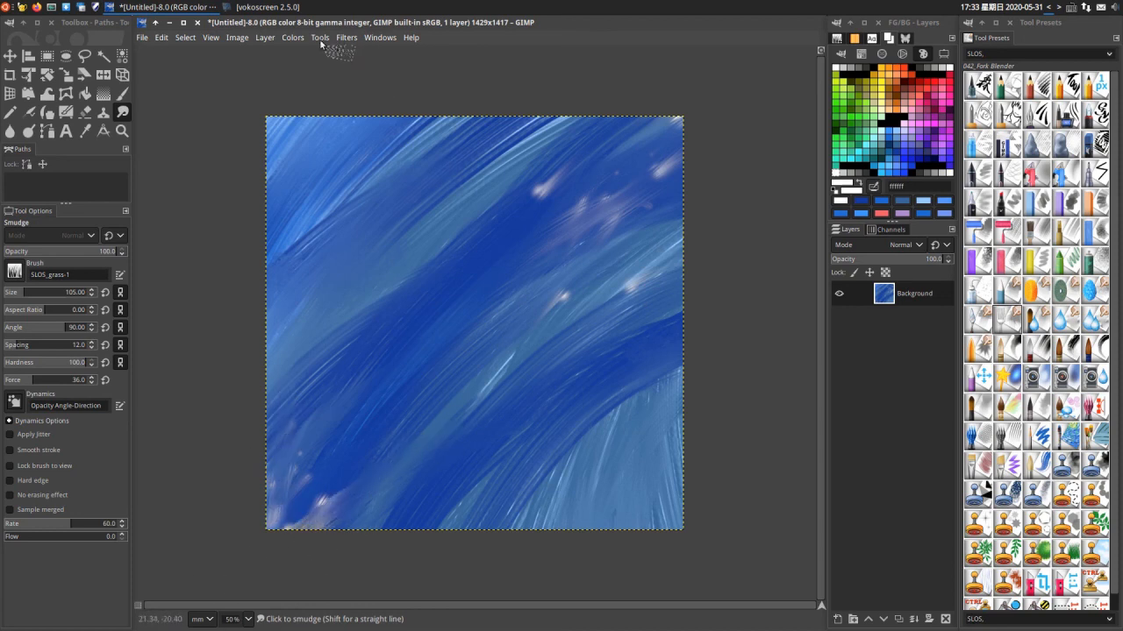
- Apply the G'MIC Emboss-Relief filter with extreme emboss and relief enabled, angle 0, depth 500%, smoothness 0 and blending opacity 100%
click(346, 37)
click(386, 386)
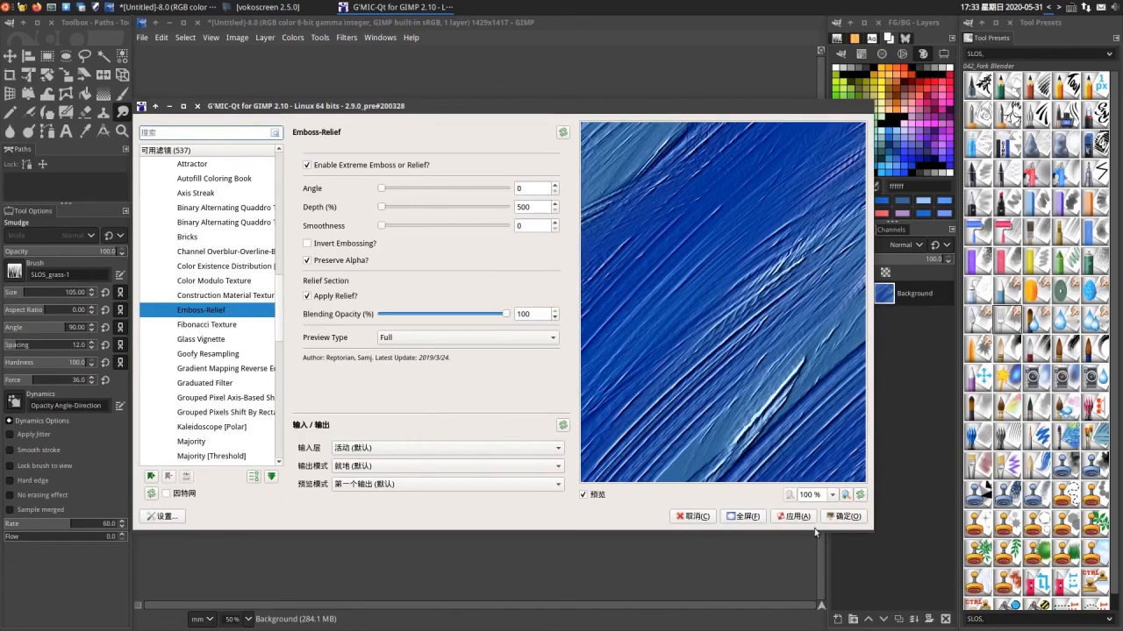
click(843, 516)
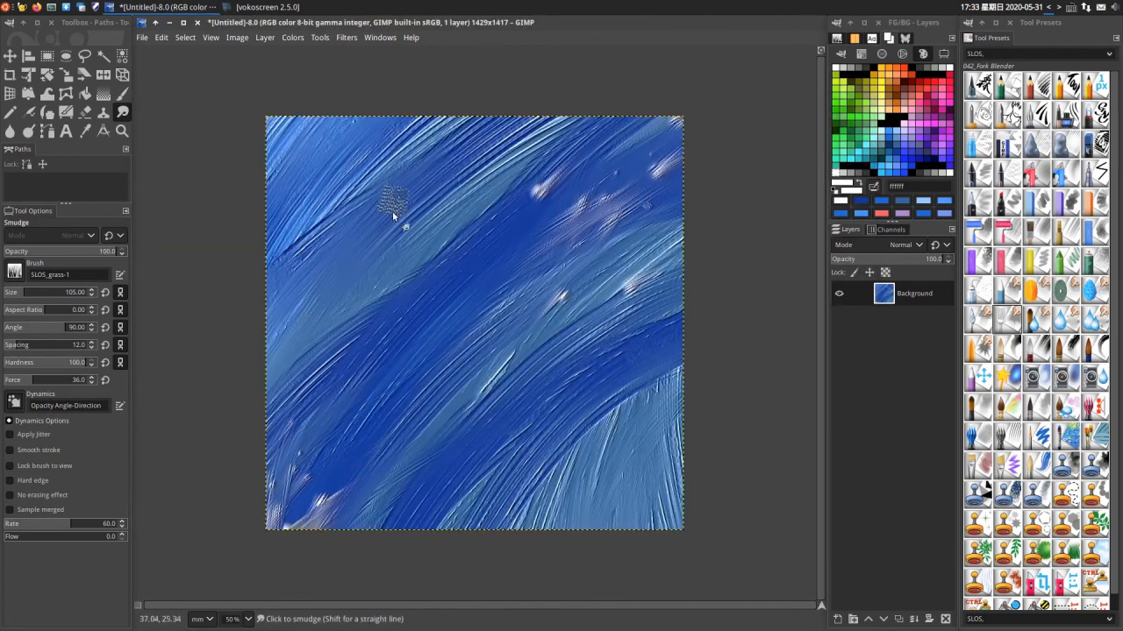
- Convert the painting to grayscale with Mono Mixer, setting the red multiplier to 1.086, green to 0.808 and blue to 1.020
scroll(391, 217, up, 1)
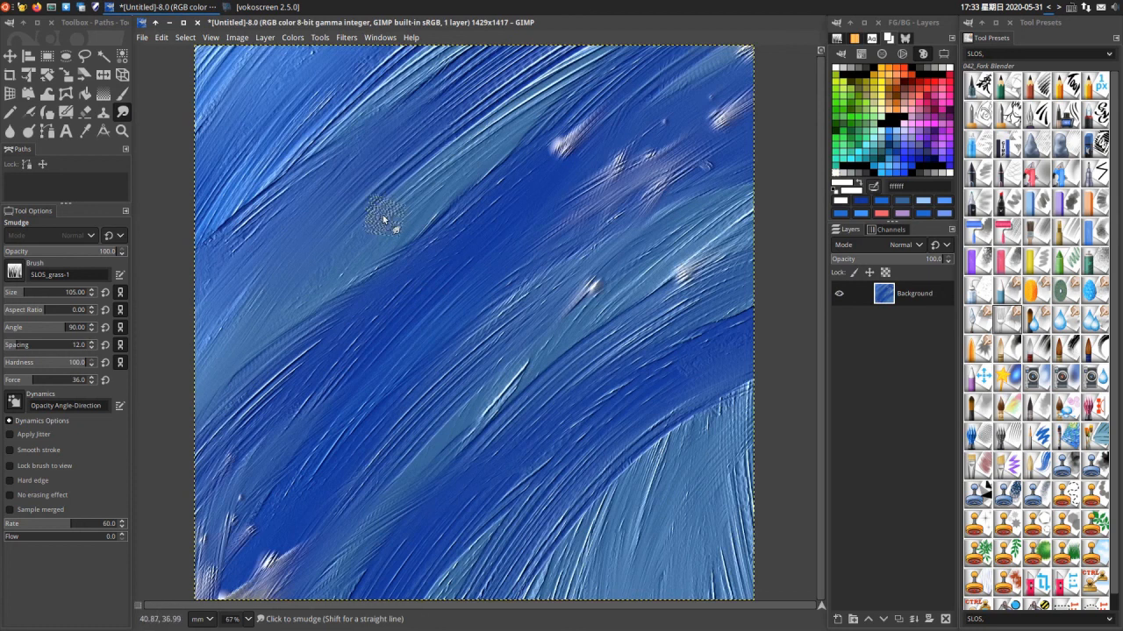
click(295, 41)
mouse_move(321, 289)
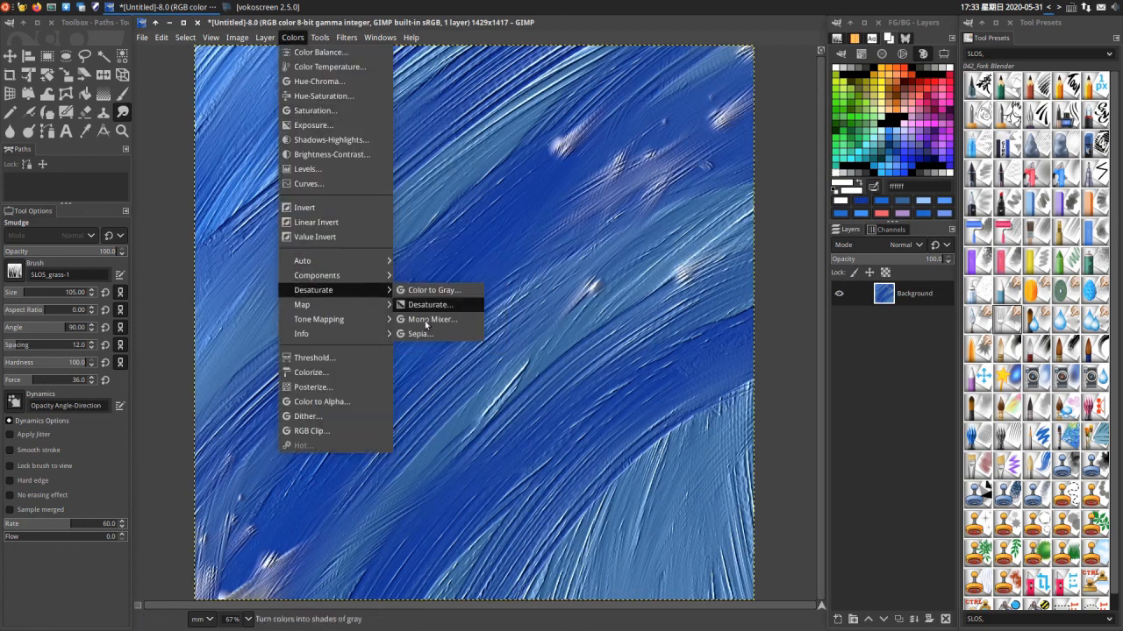
click(429, 318)
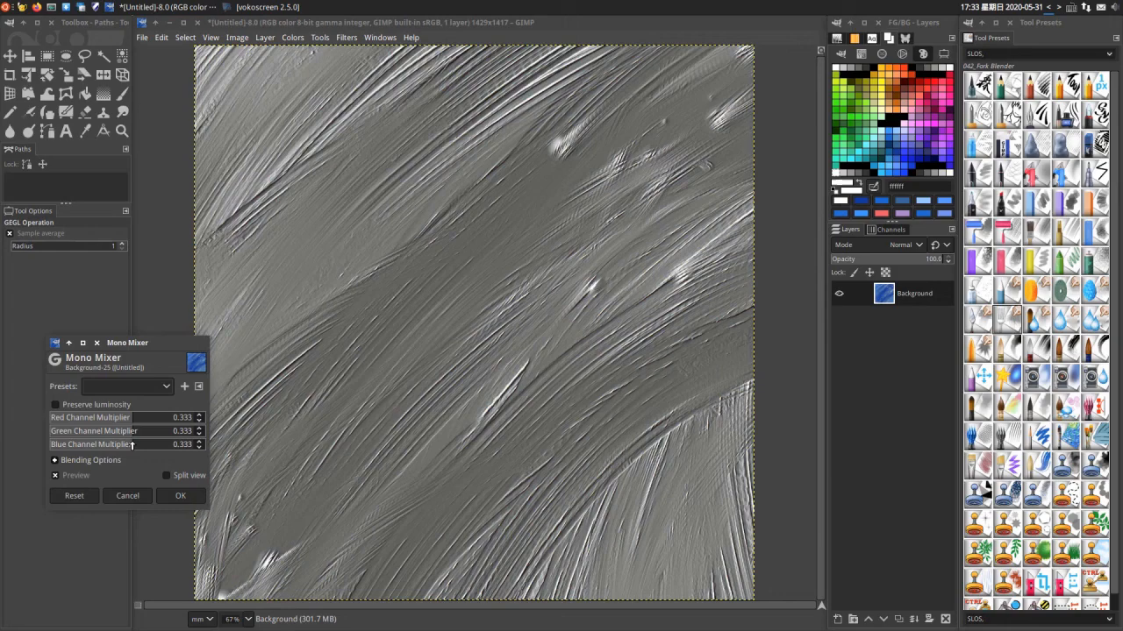
drag(131, 445, 158, 445)
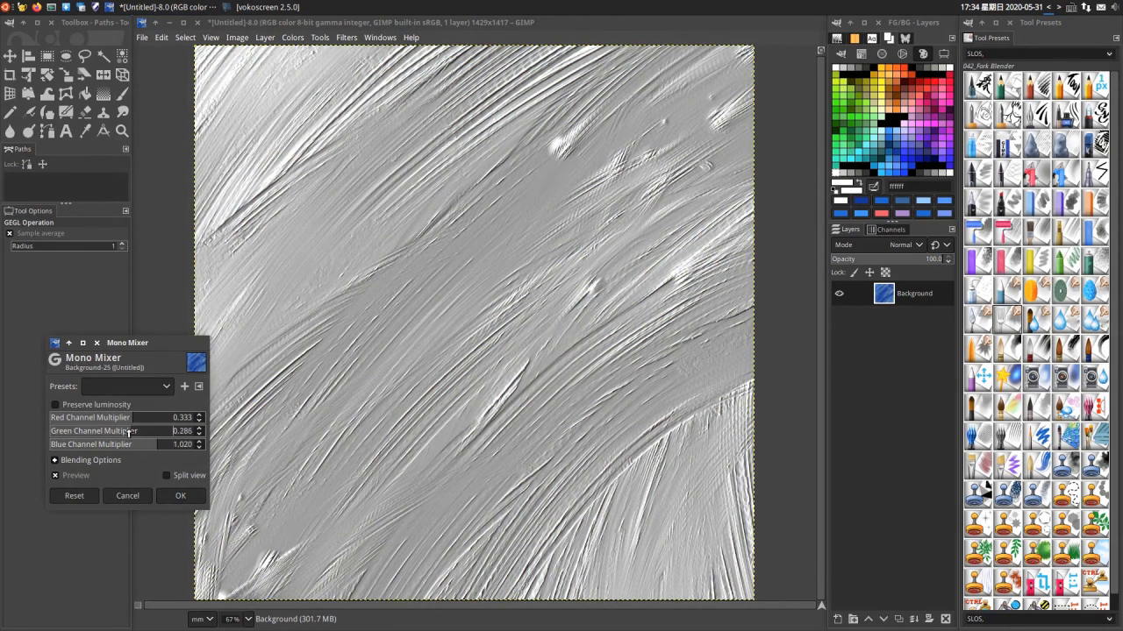
drag(110, 432, 146, 432)
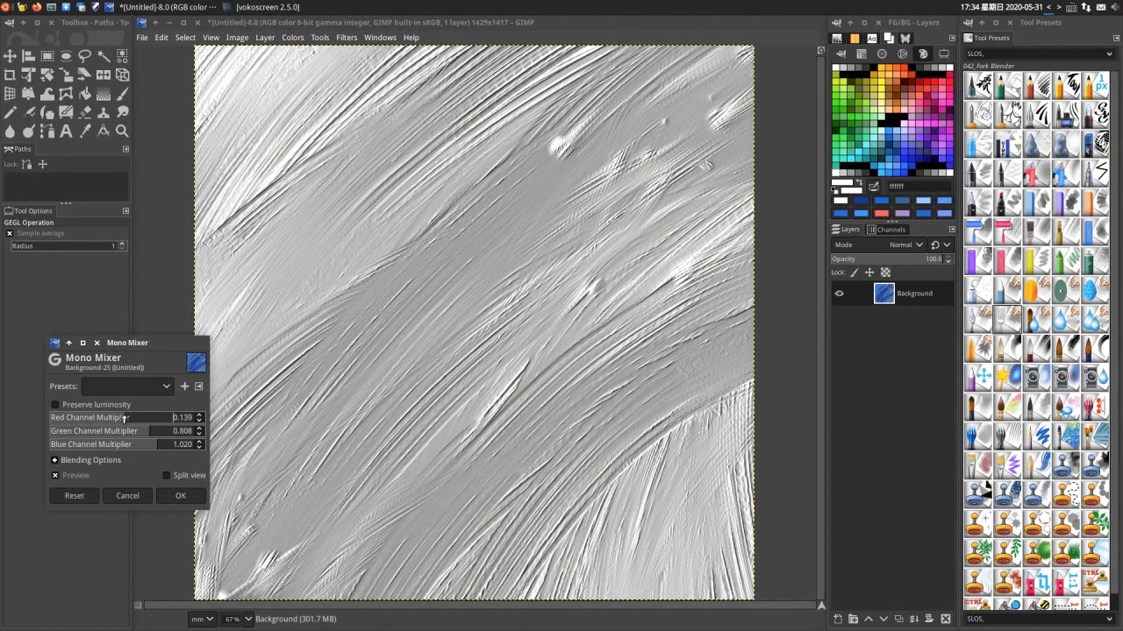
drag(122, 419, 158, 417)
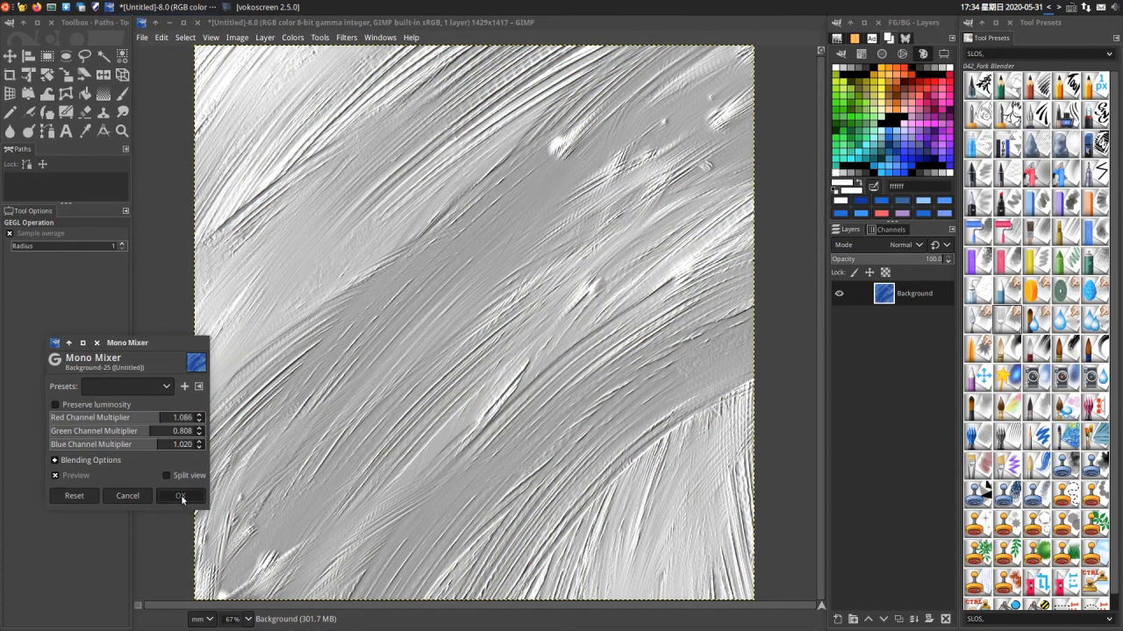
click(181, 496)
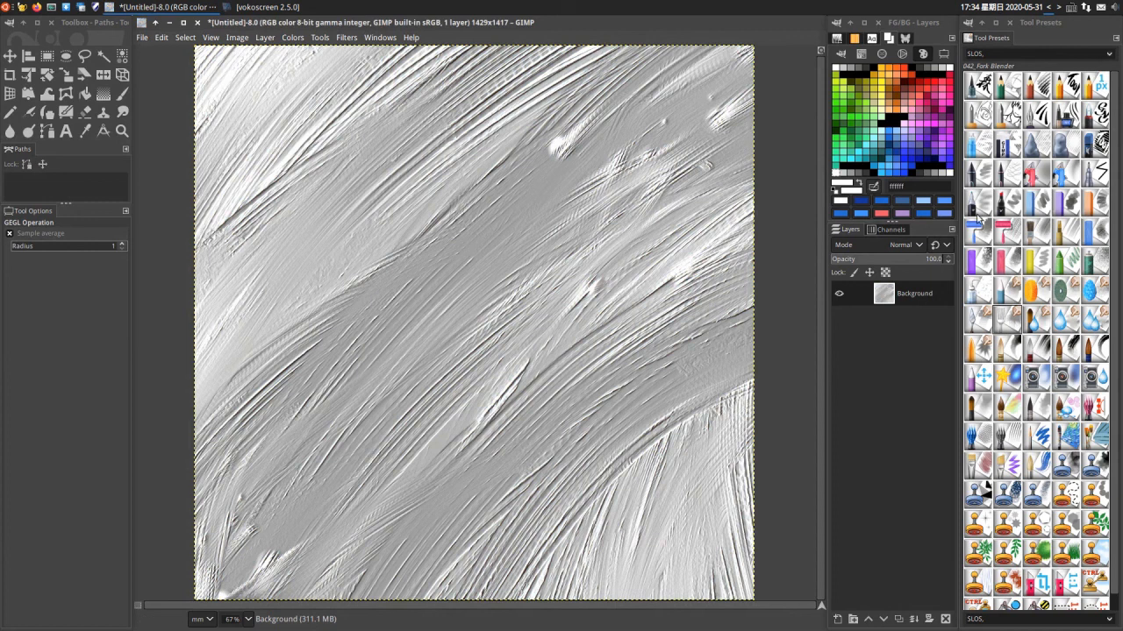
- Select the 001_Brush Pen preset, reset the foreground colour to black, and examine the embossed gray texture
click(976, 145)
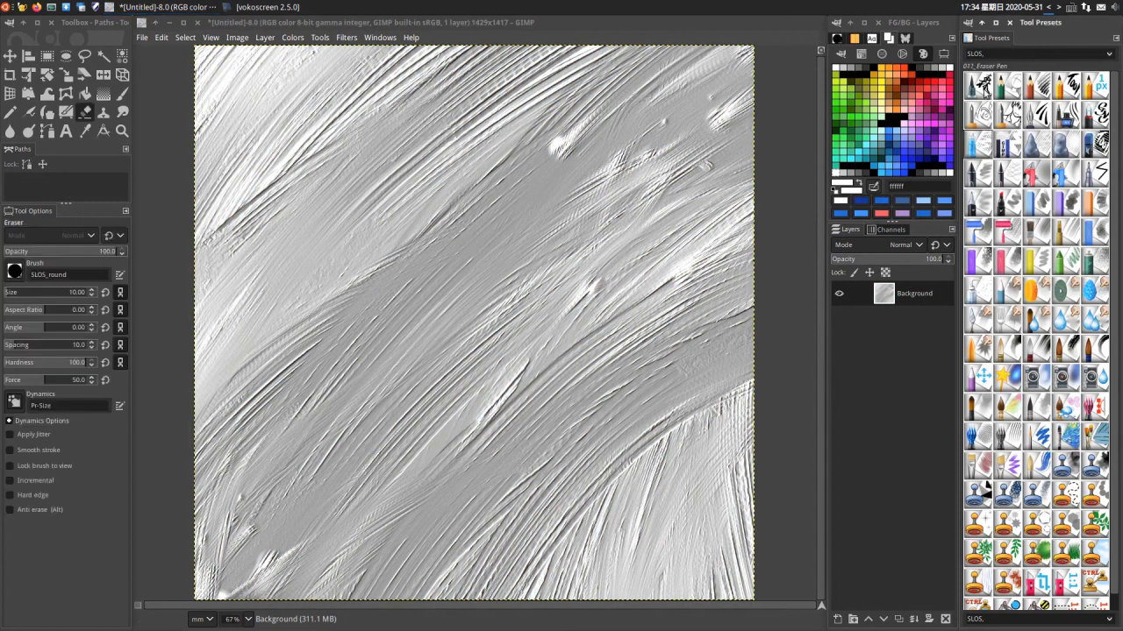
click(836, 193)
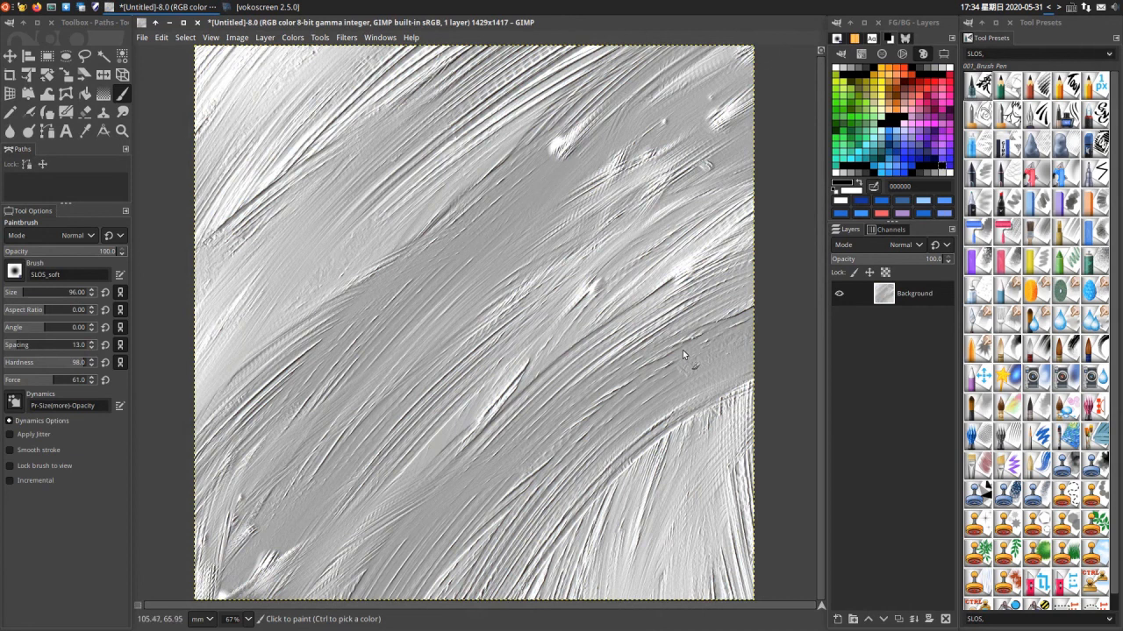
ctrl+scroll(682, 356, up, 2)
scroll(821, 394, down, 2)
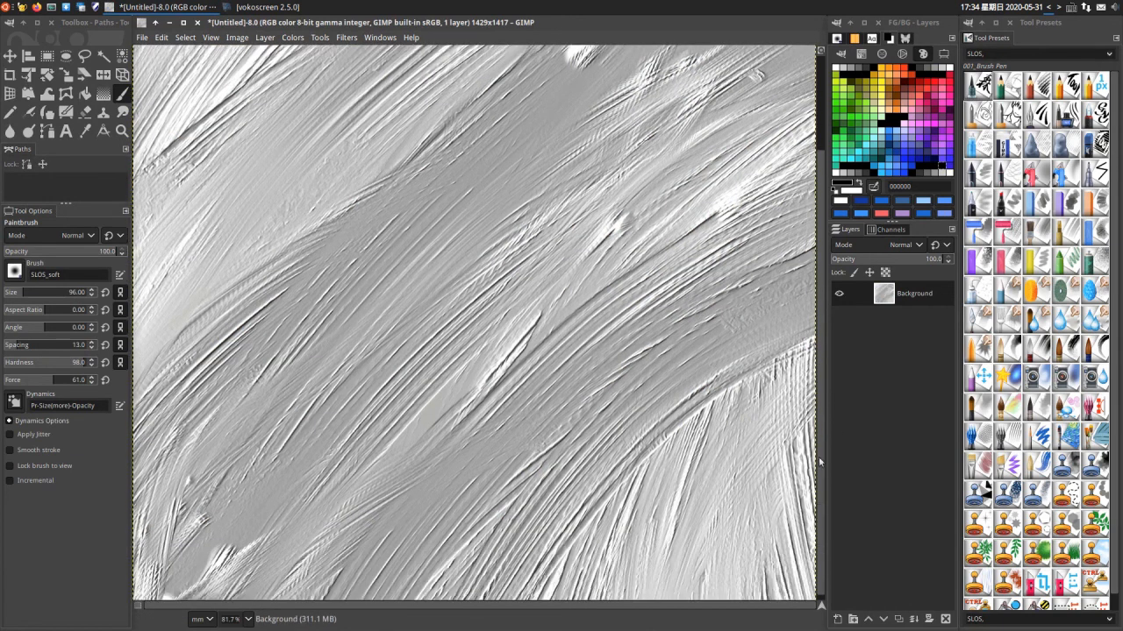
scroll(818, 457, up, 4)
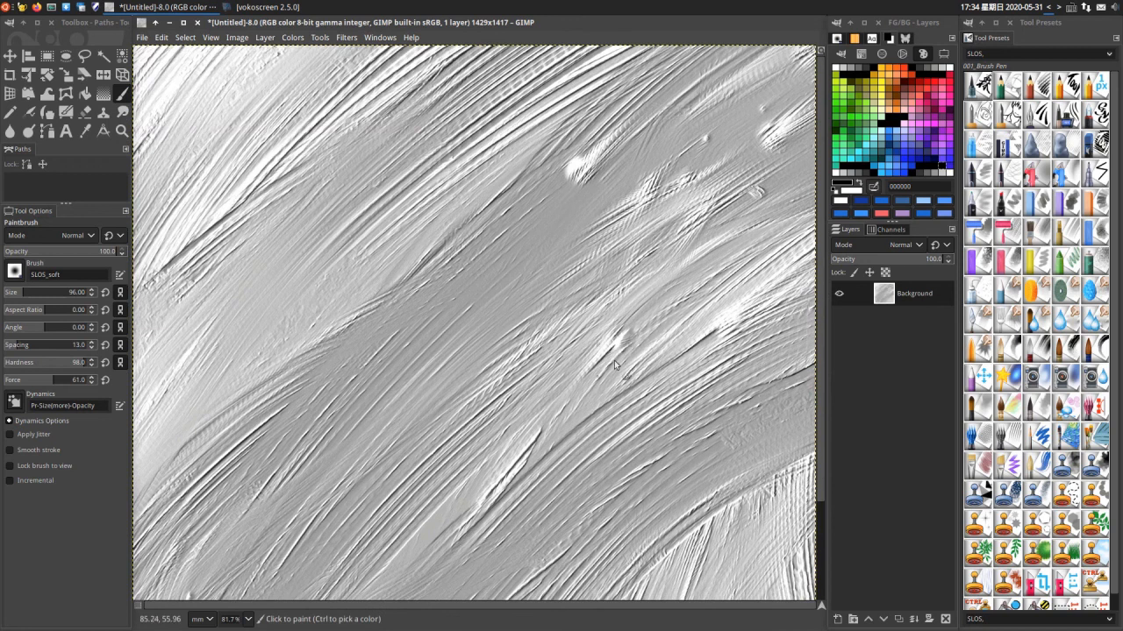
ctrl+scroll(612, 354, down, 2)
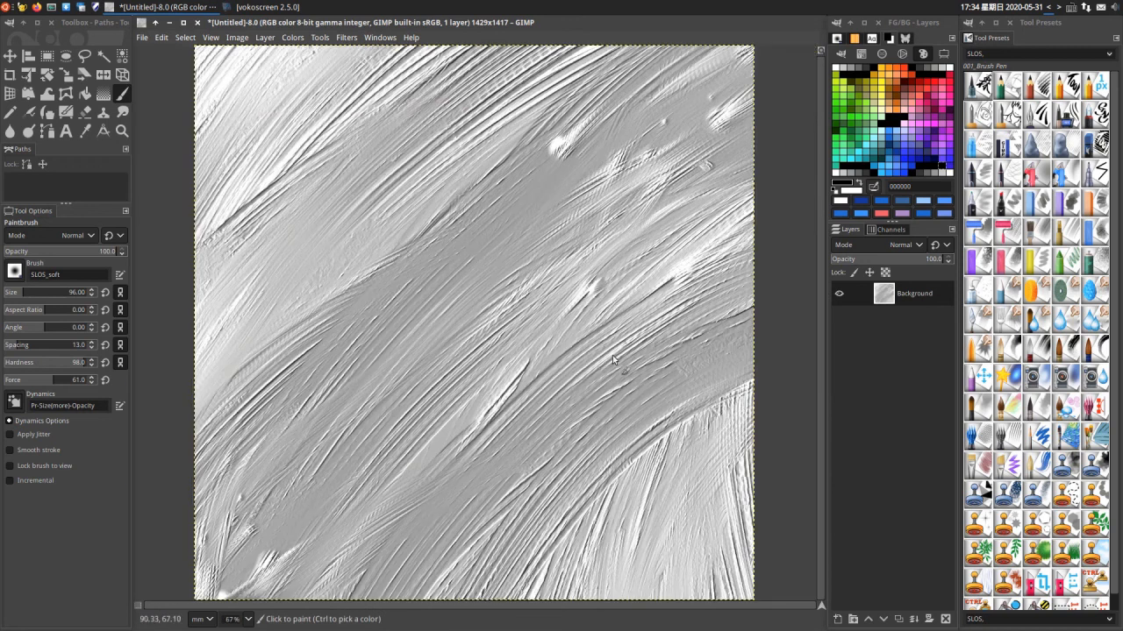